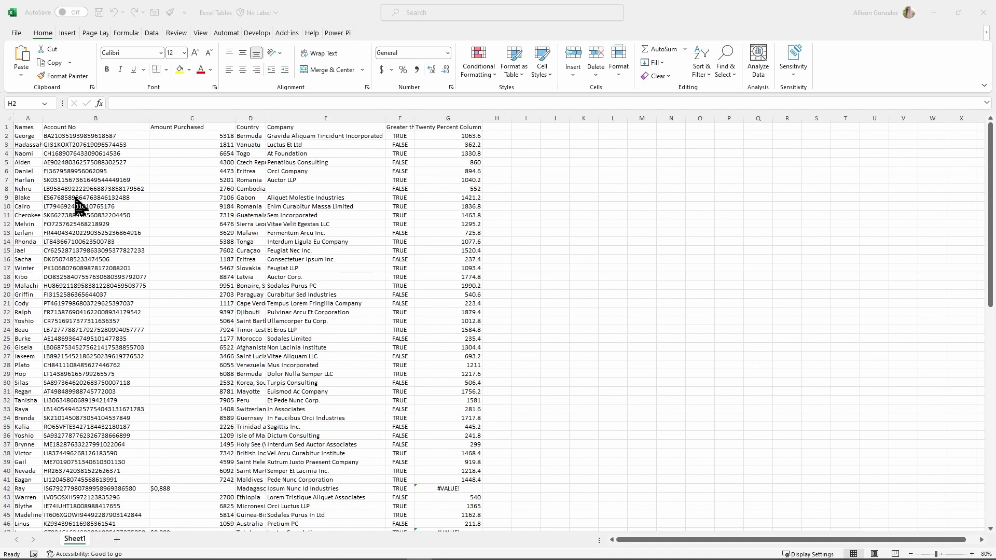
Step: Review the sheet: check A1's border options without changing them and inspect G101's formula
click(22, 126)
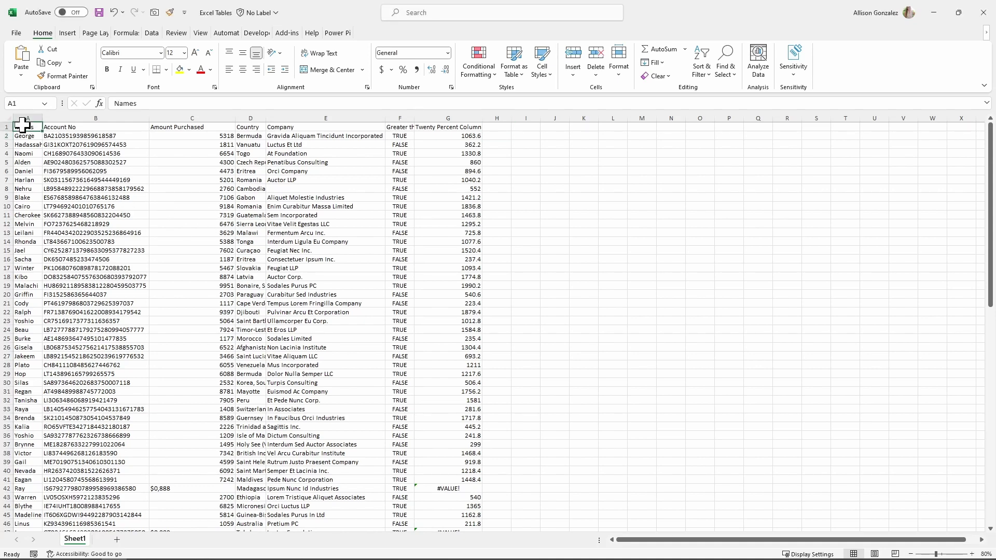
click(166, 69)
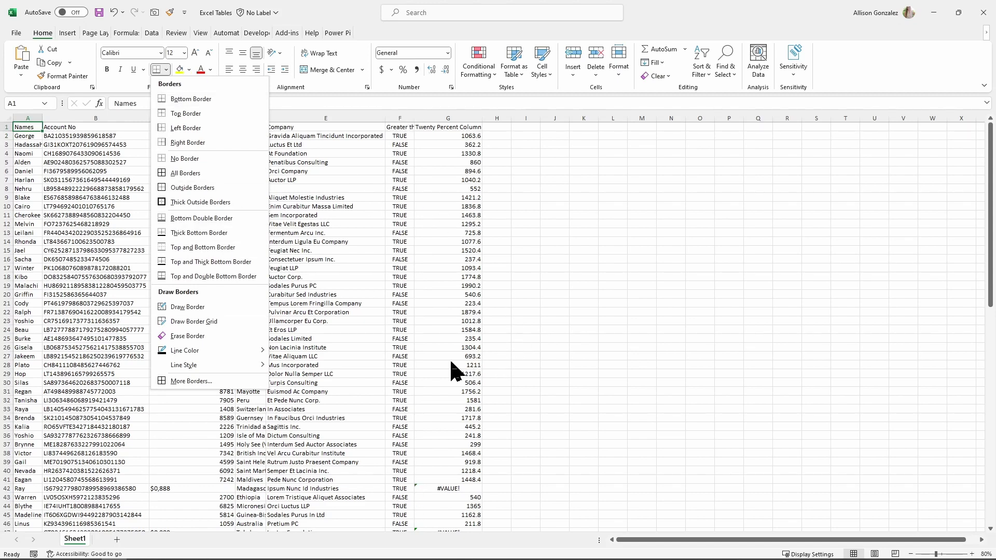
click(437, 338)
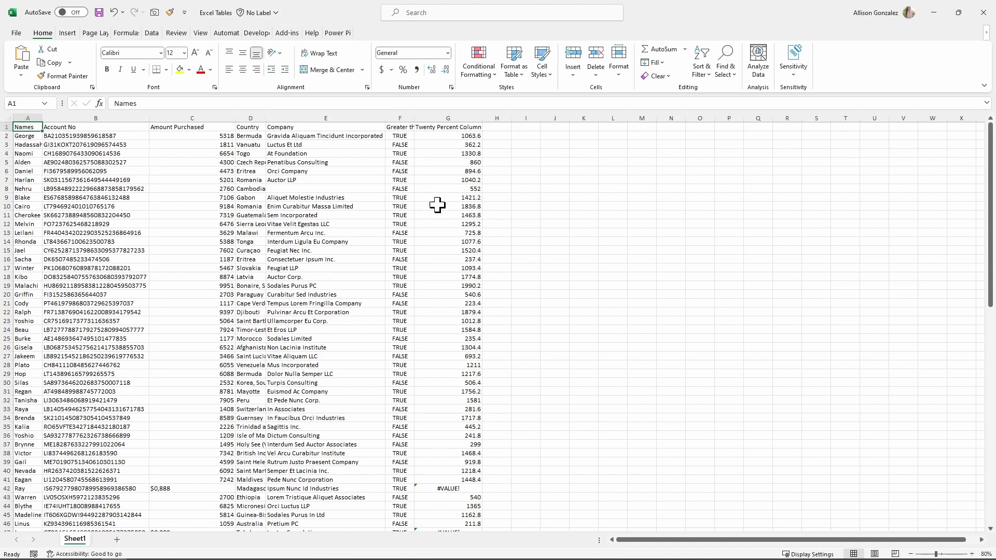
scroll(438, 204, down, 20)
click(469, 206)
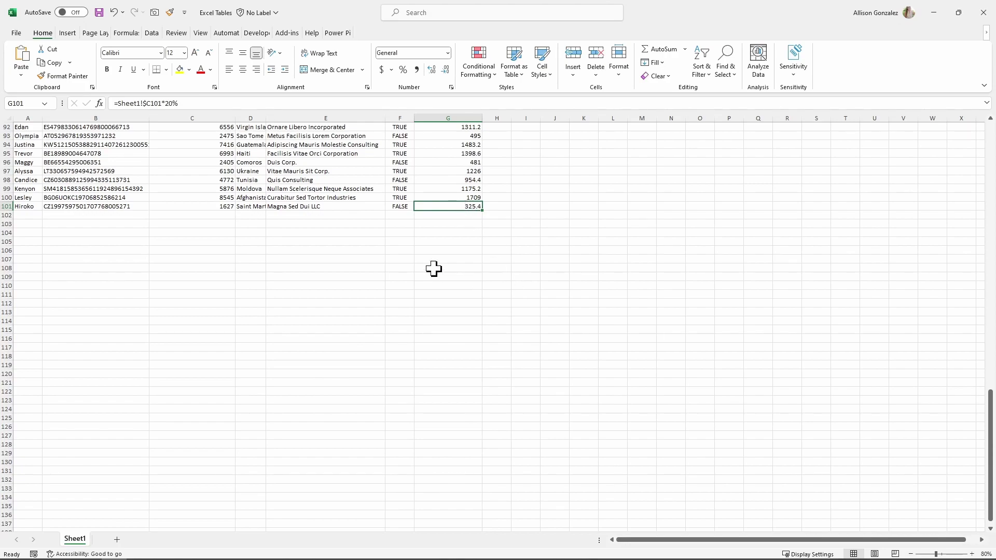
scroll(418, 274, up, 20)
scroll(416, 275, up, 5)
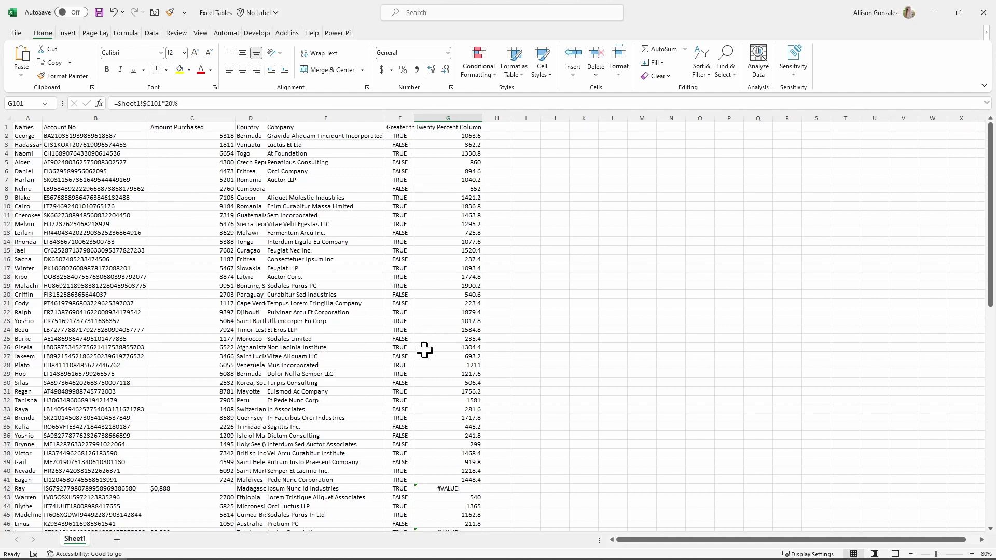
drag(498, 126, 610, 129)
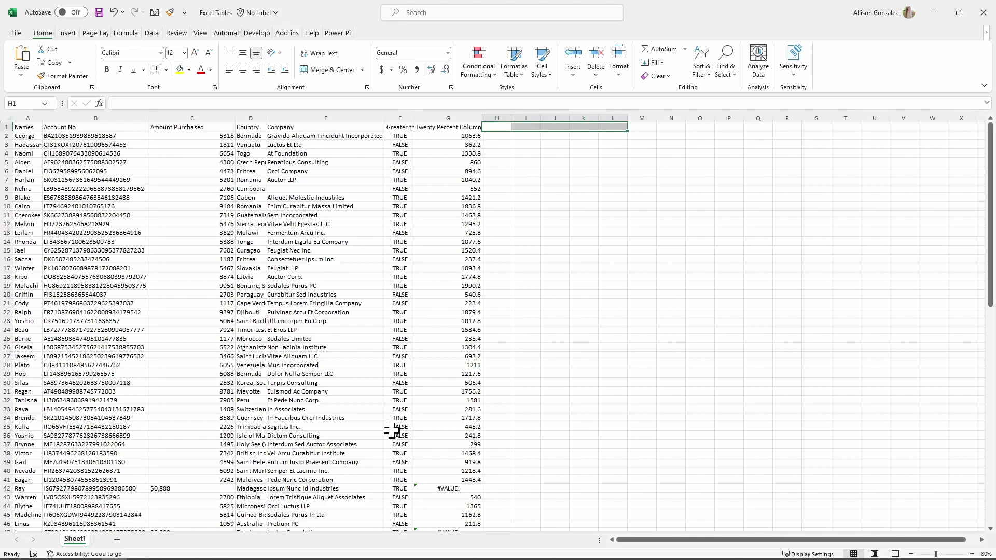
Step: Copy the Greater than 5000 column F and paste it into column H starting at H1
click(501, 127)
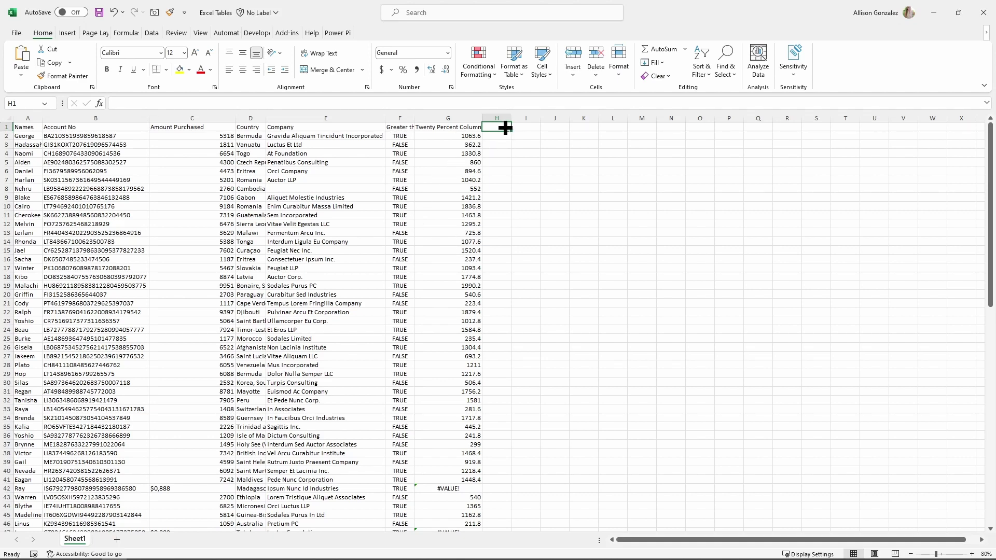
click(496, 136)
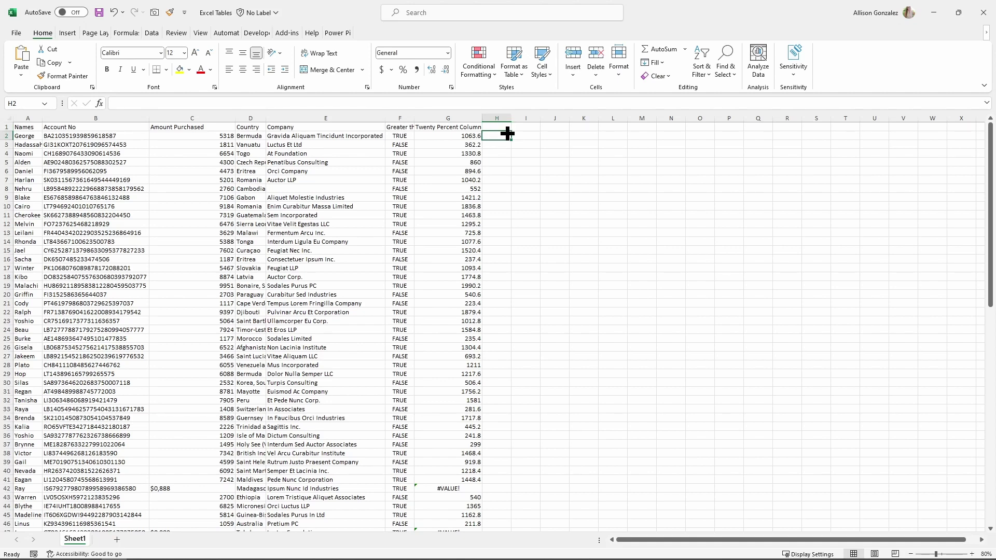
click(399, 116)
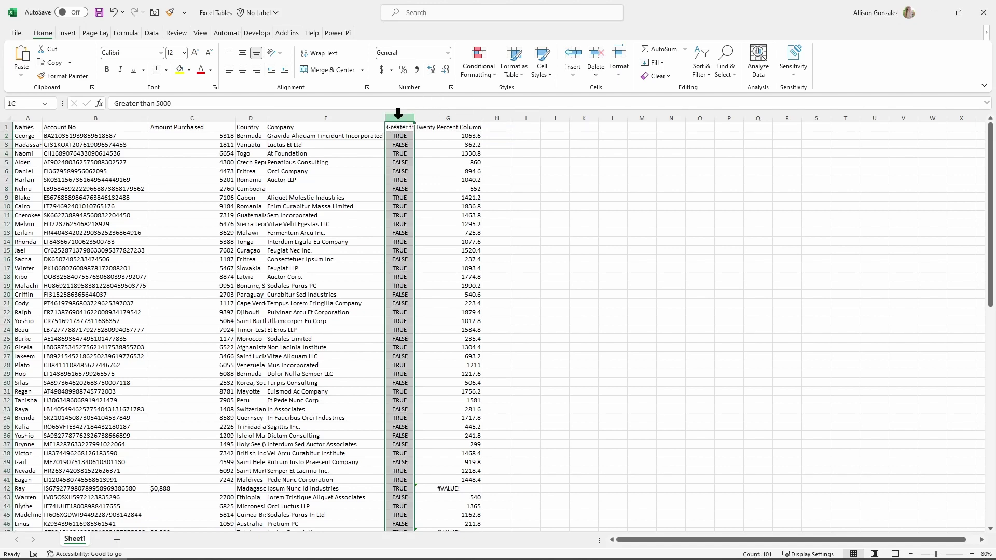
key(ctrl+c)
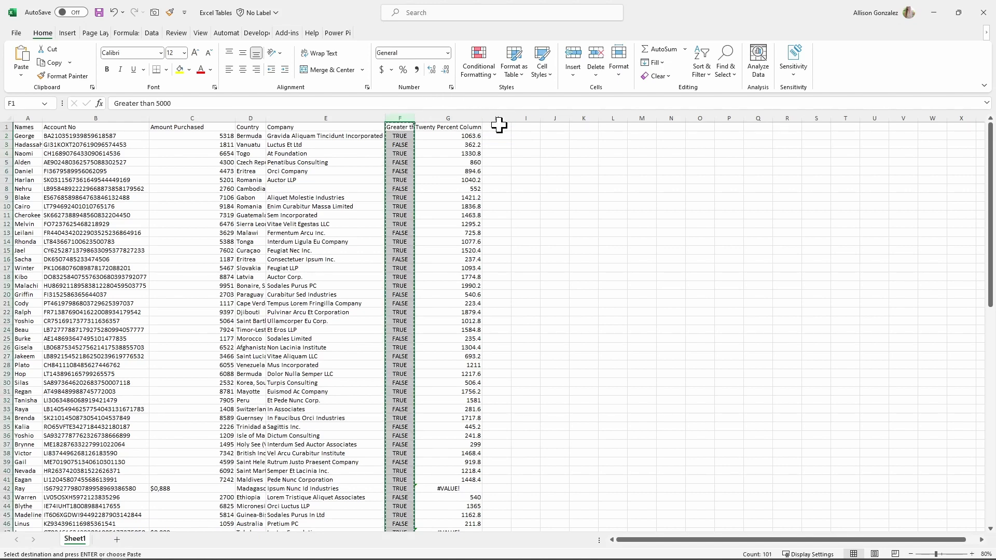
click(494, 124)
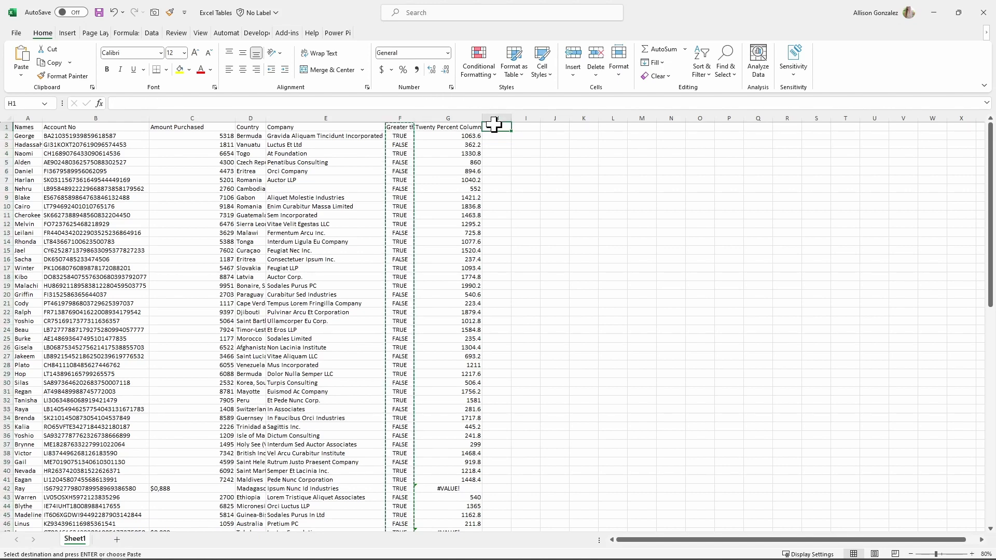
key(ctrl+v)
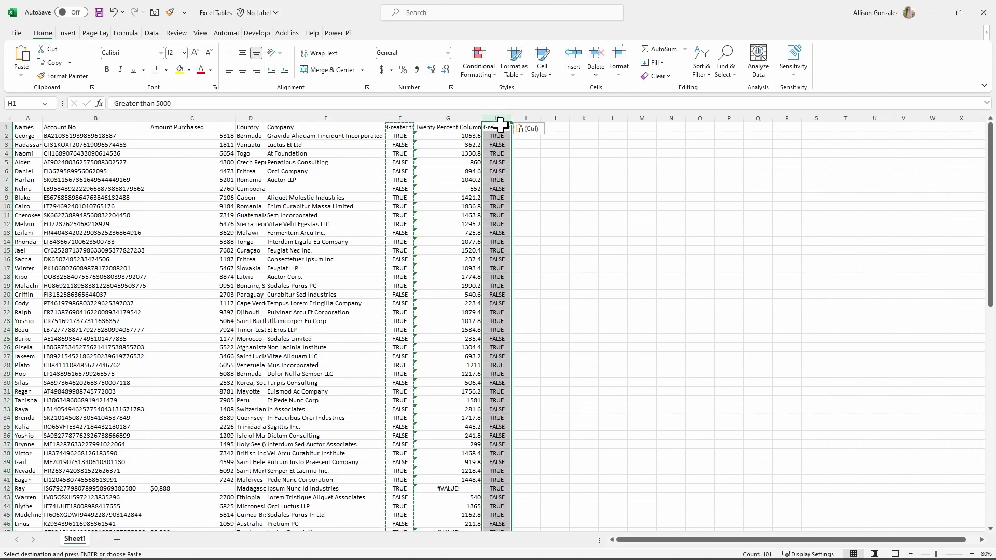
click(599, 170)
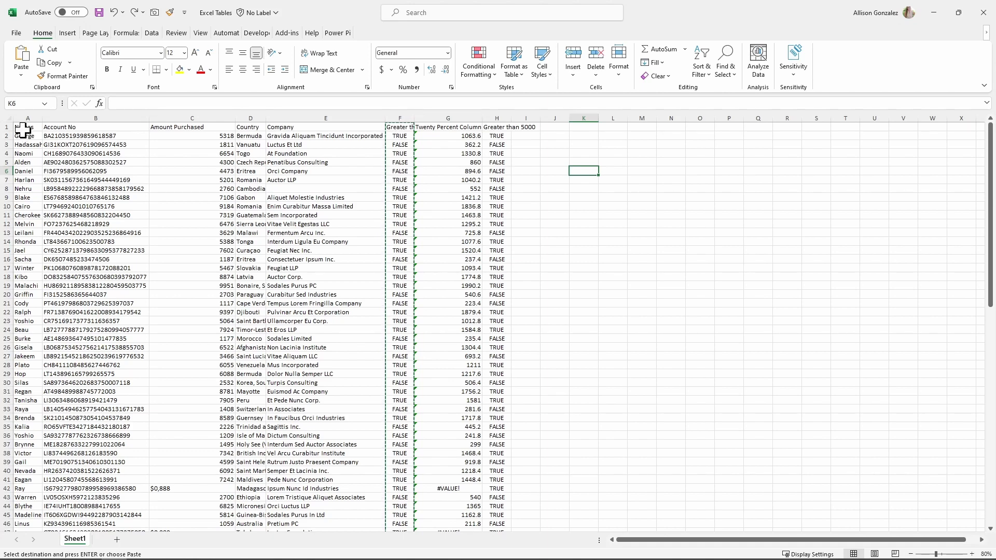
drag(23, 129, 463, 523)
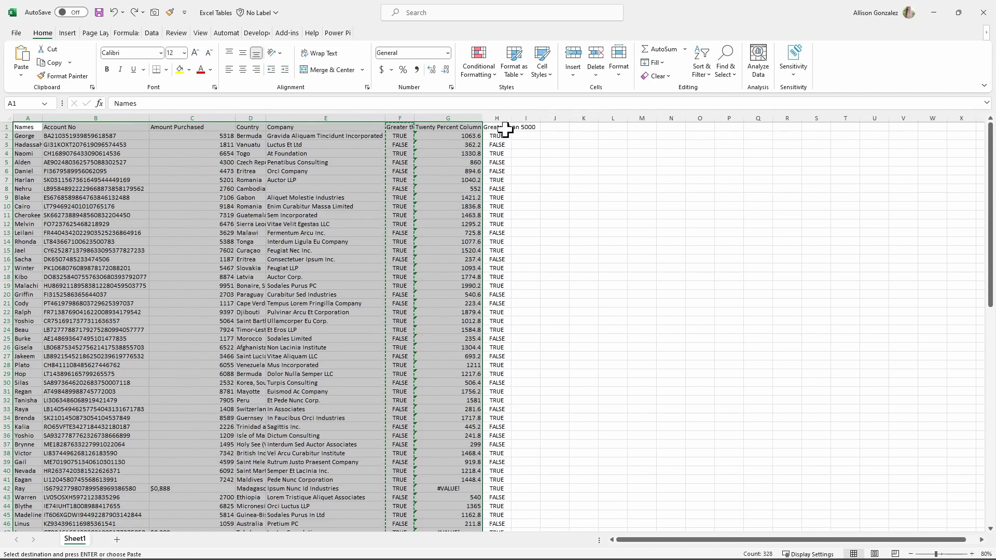
Step: Copy the row 100 record and paste it into row 102
drag(507, 127, 503, 340)
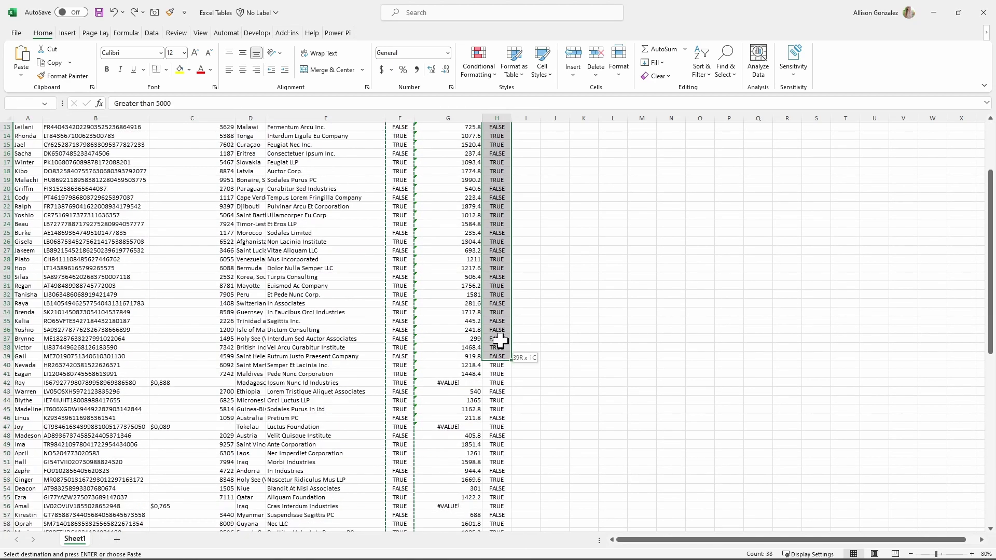
click(622, 289)
scroll(632, 290, down, 20)
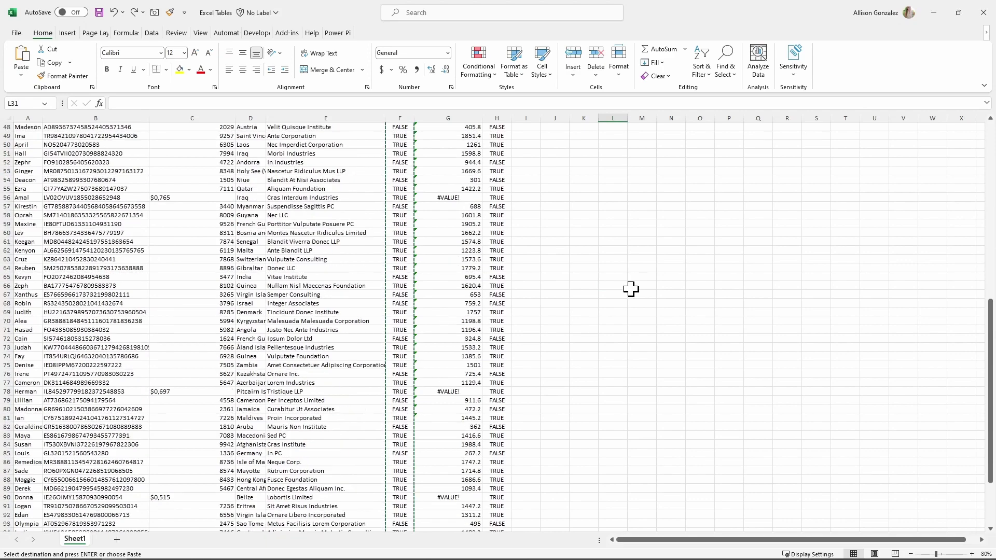
click(240, 383)
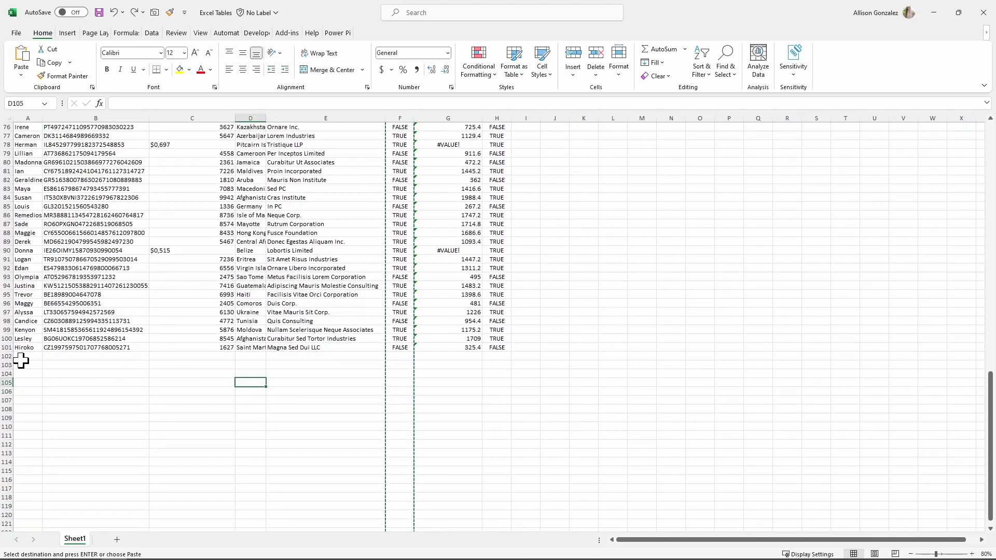
drag(22, 358, 514, 342)
key(ctrl+c)
click(33, 357)
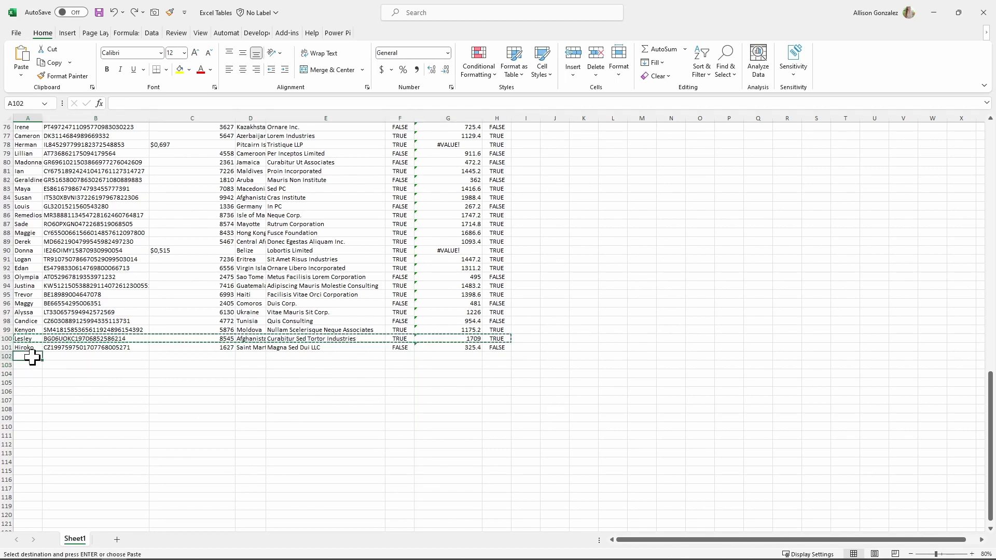
key(ctrl+v)
click(137, 479)
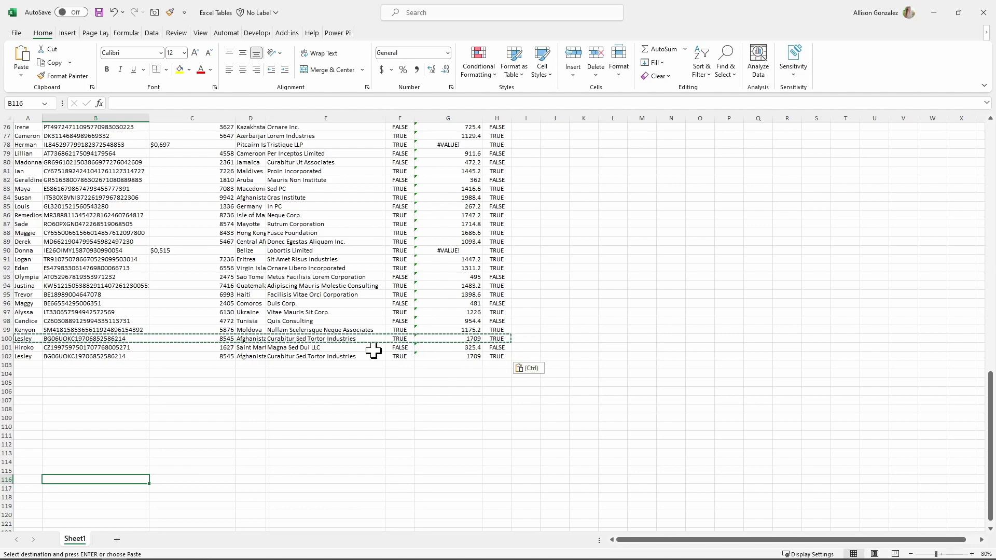
Step: Check the G101 formula and select the pasted record A102:H102
scroll(356, 331, up, 20)
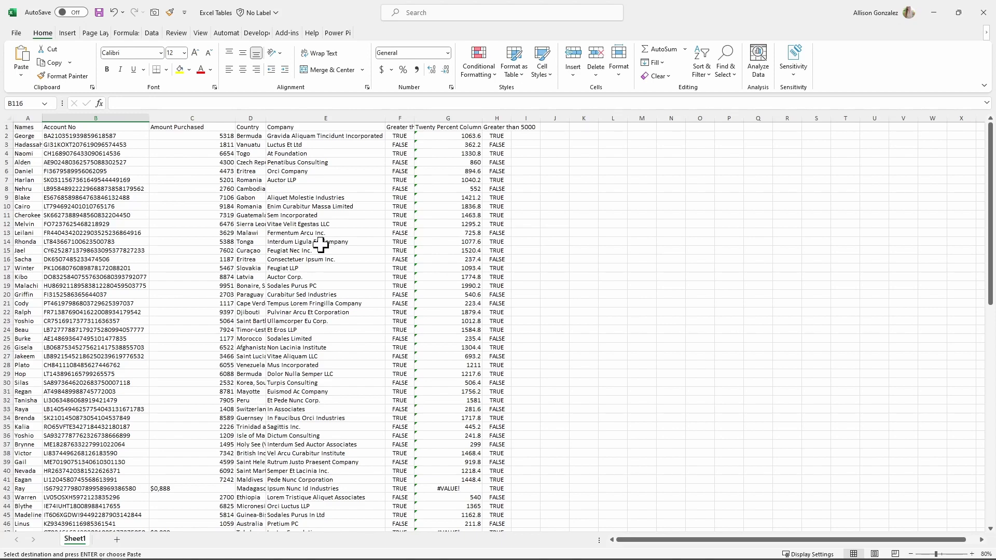
scroll(309, 244, down, 14)
scroll(363, 223, down, 16)
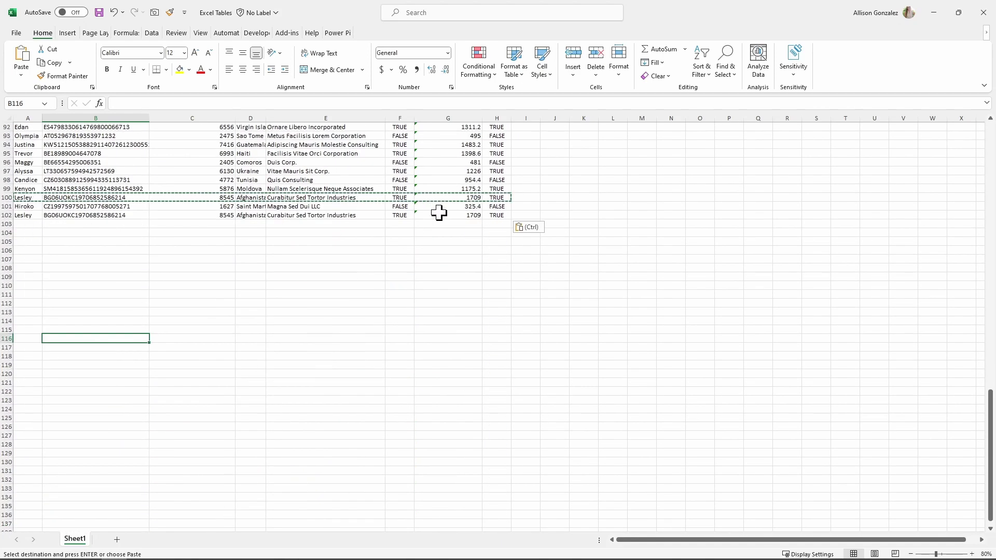
scroll(451, 202, up, 5)
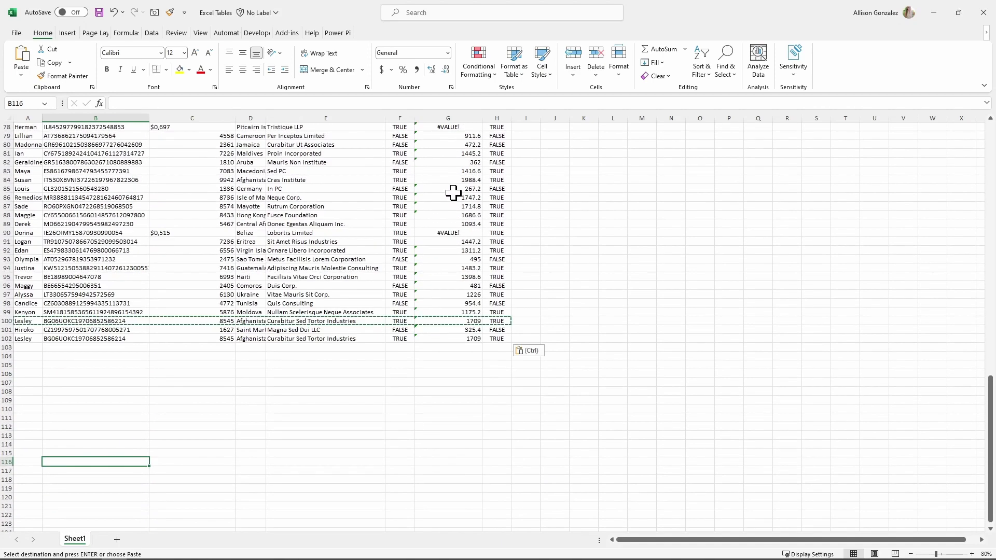
click(473, 331)
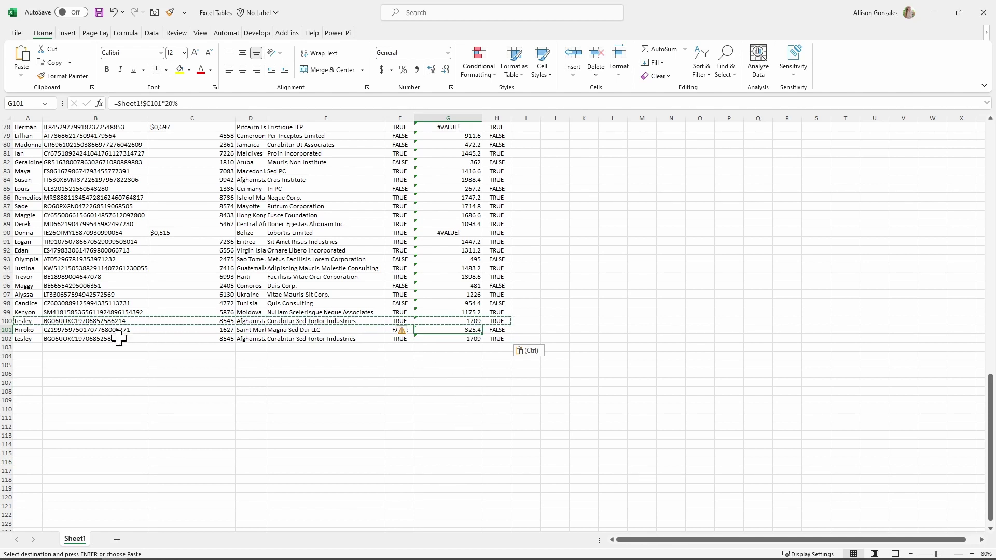
drag(21, 338, 493, 341)
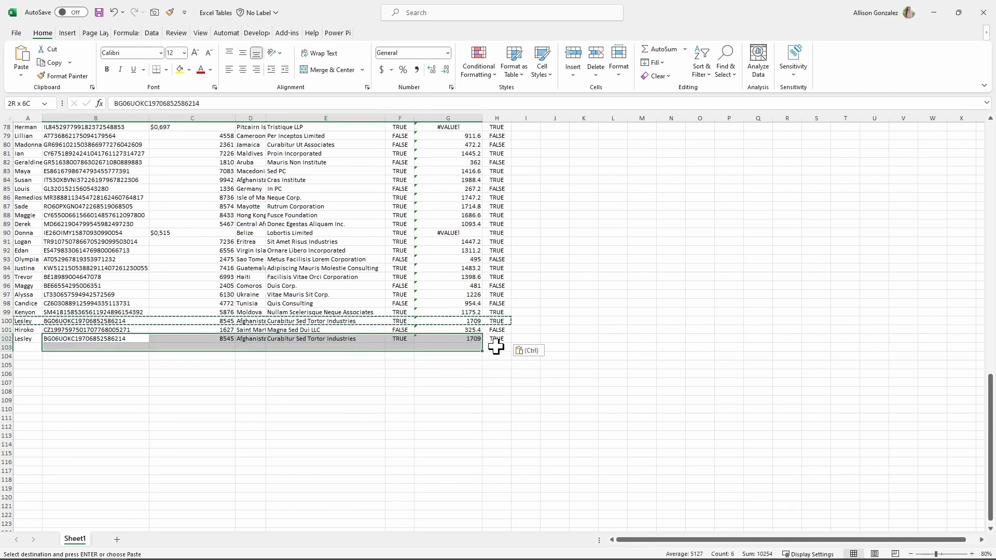
click(37, 339)
drag(36, 340, 503, 340)
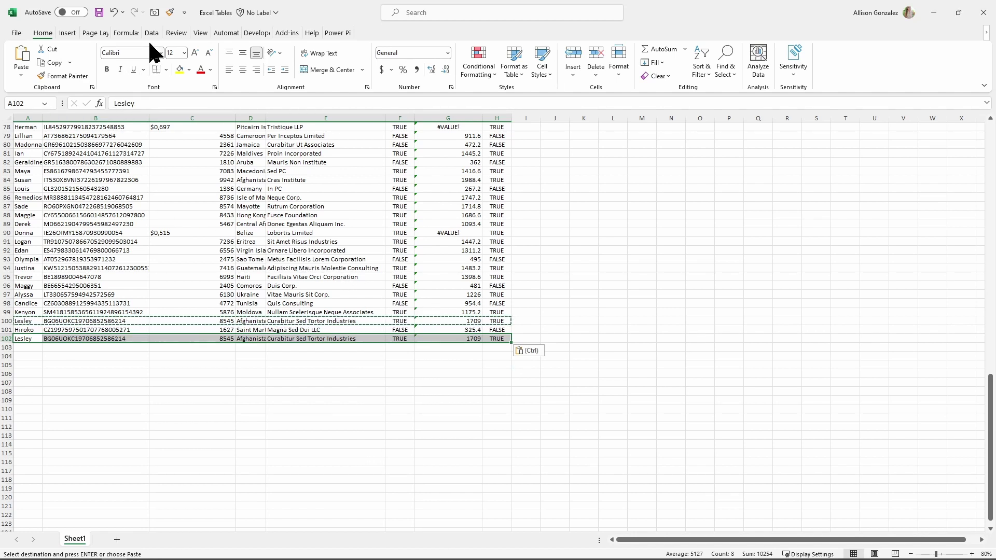
click(72, 34)
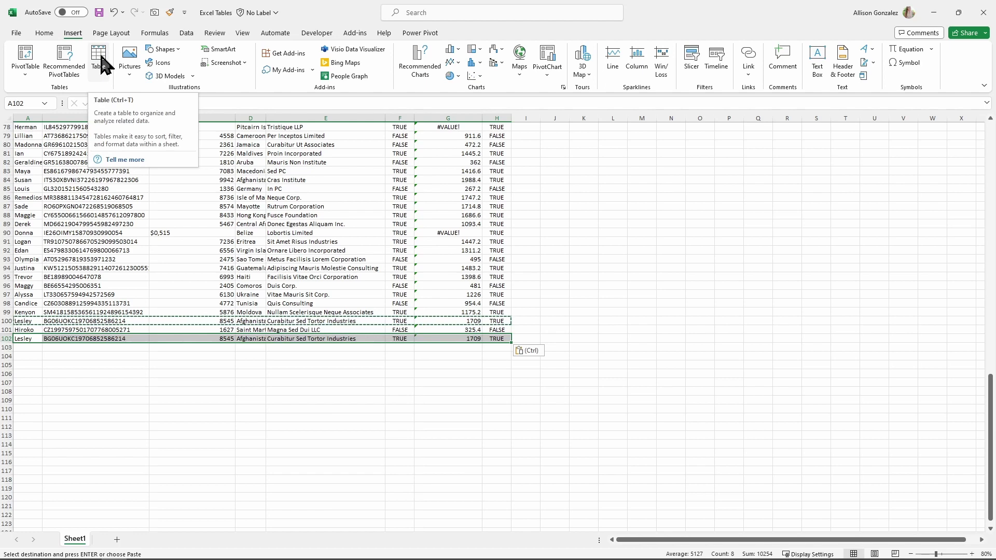
scroll(285, 243, up, 19)
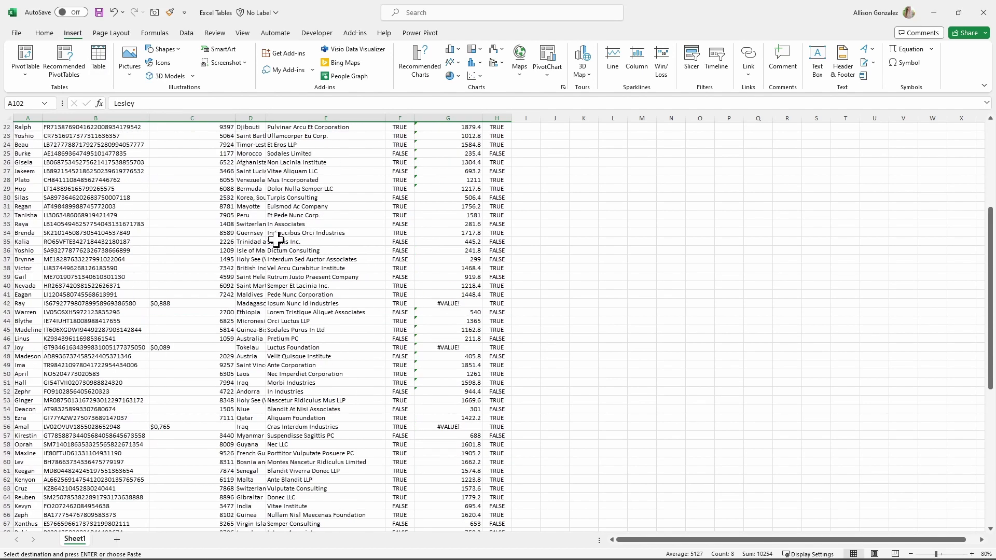
click(290, 233)
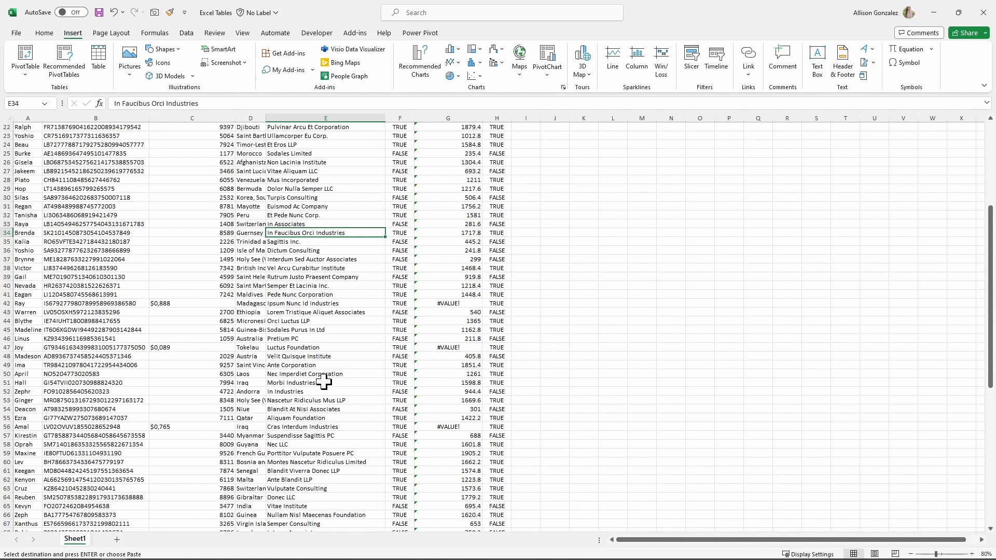
scroll(324, 382, up, 7)
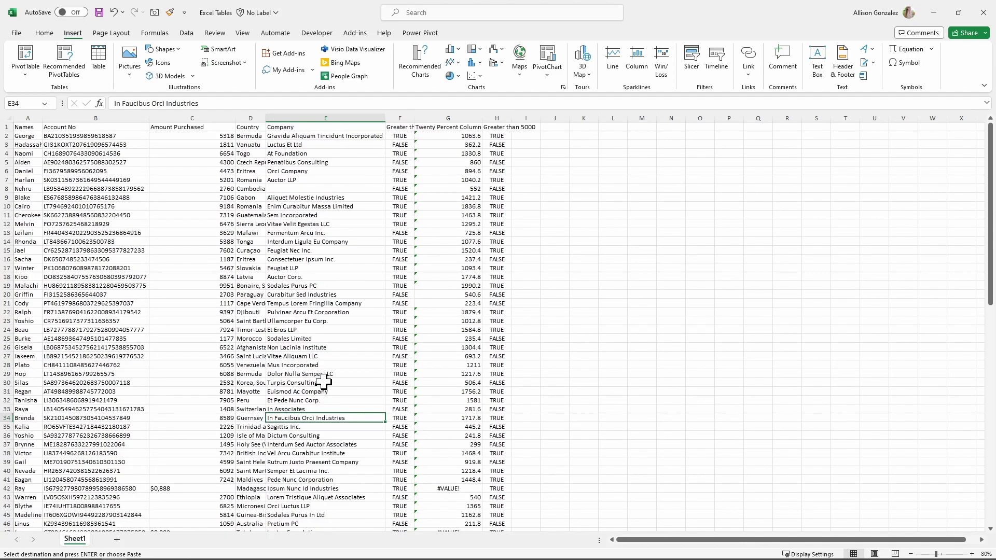
click(99, 163)
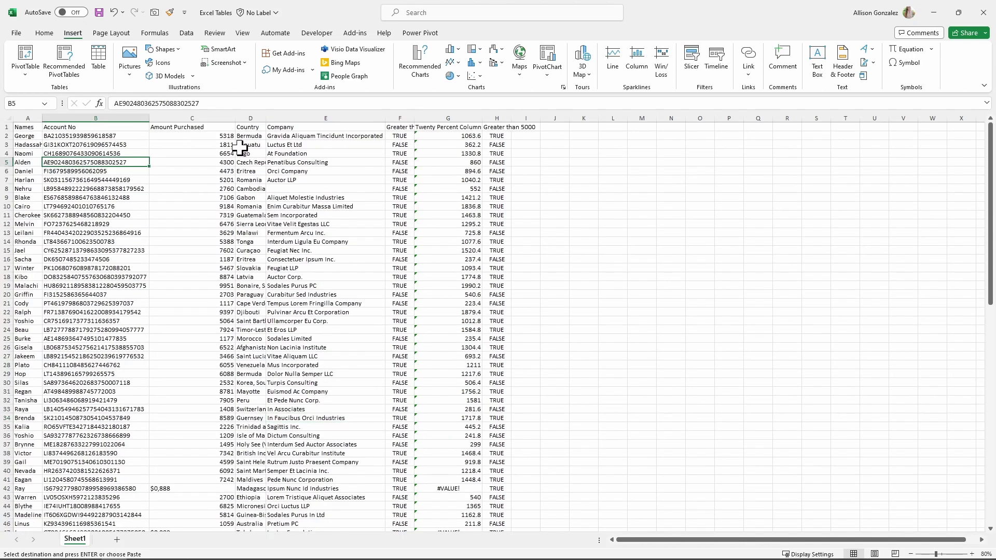
click(101, 57)
drag(611, 126, 615, 504)
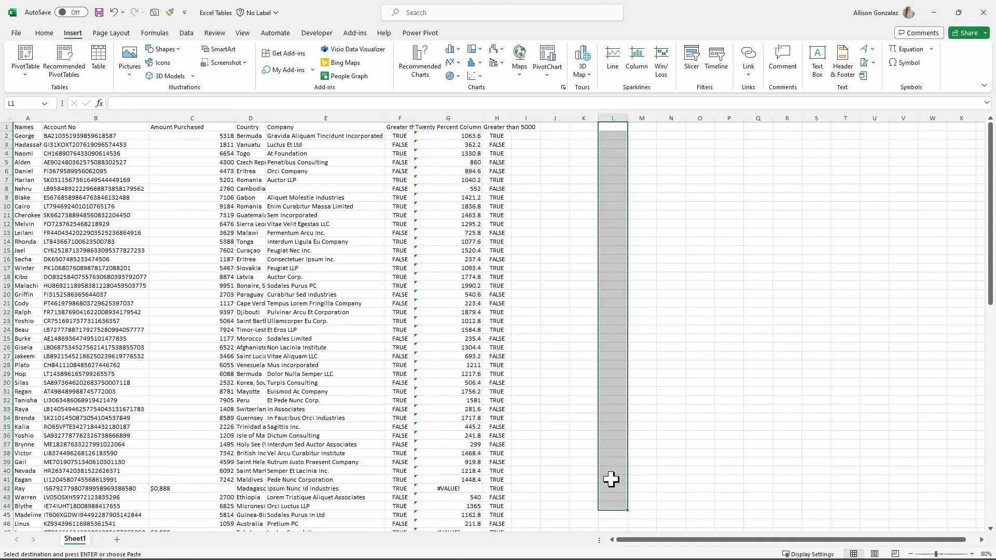
drag(21, 129, 493, 520)
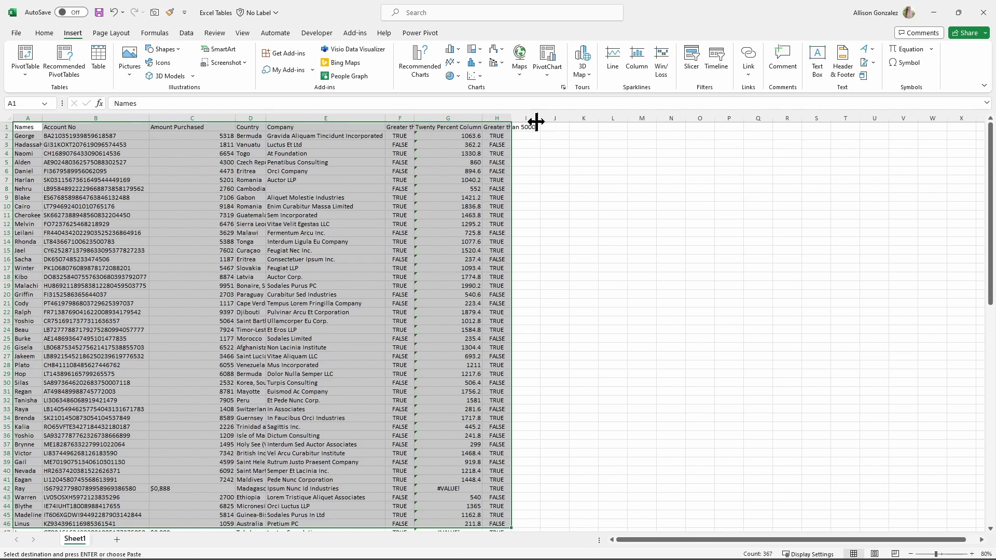
drag(538, 119, 533, 119)
click(526, 117)
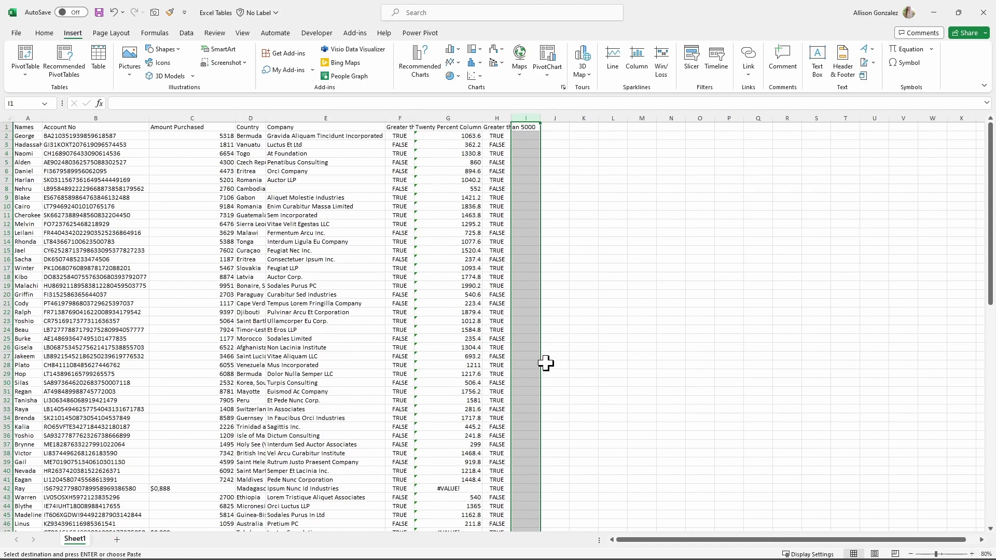
click(217, 267)
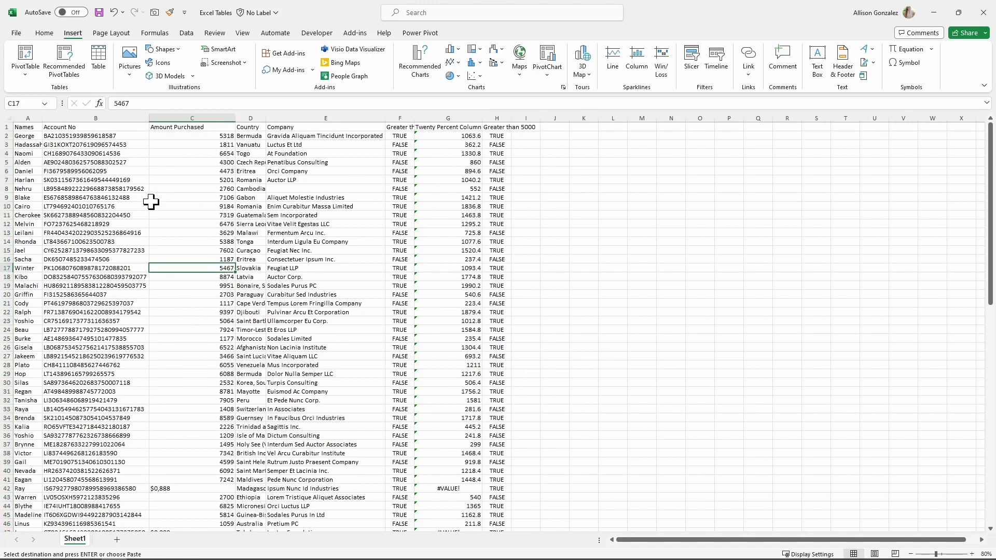
Step: Create a table from $A$1:$H$102 with Ctrl+T, keeping 'My table has headers' ticked
click(101, 63)
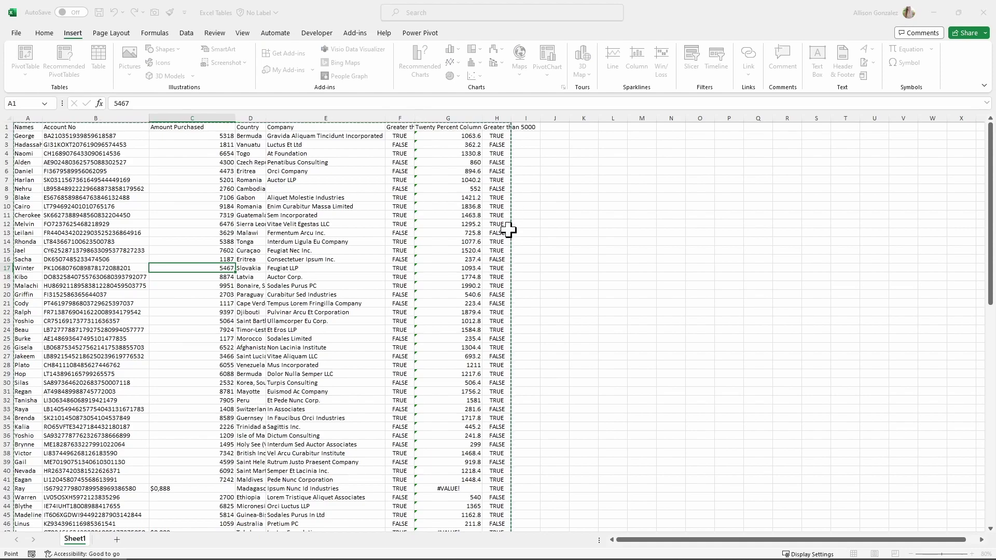
scroll(488, 408, down, 20)
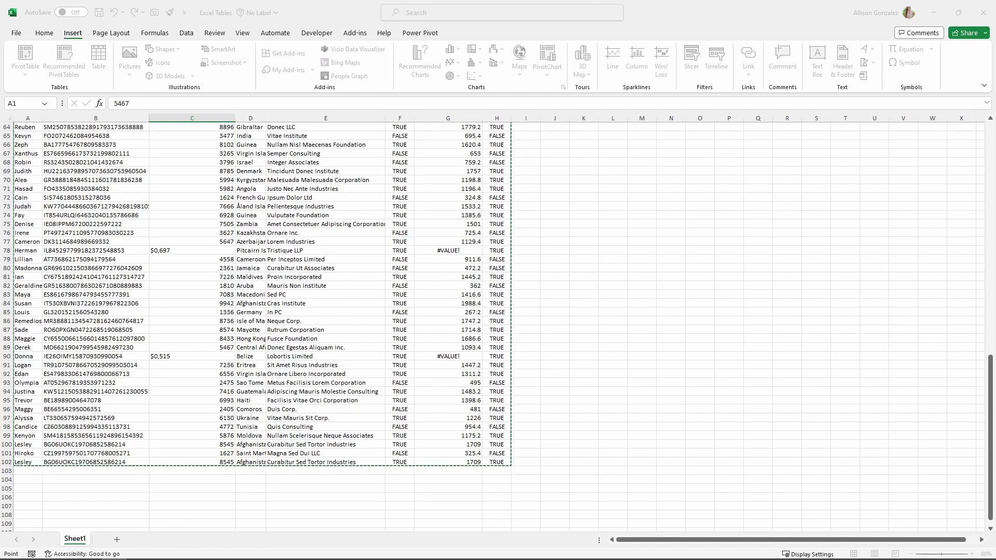
key(ctrl+t)
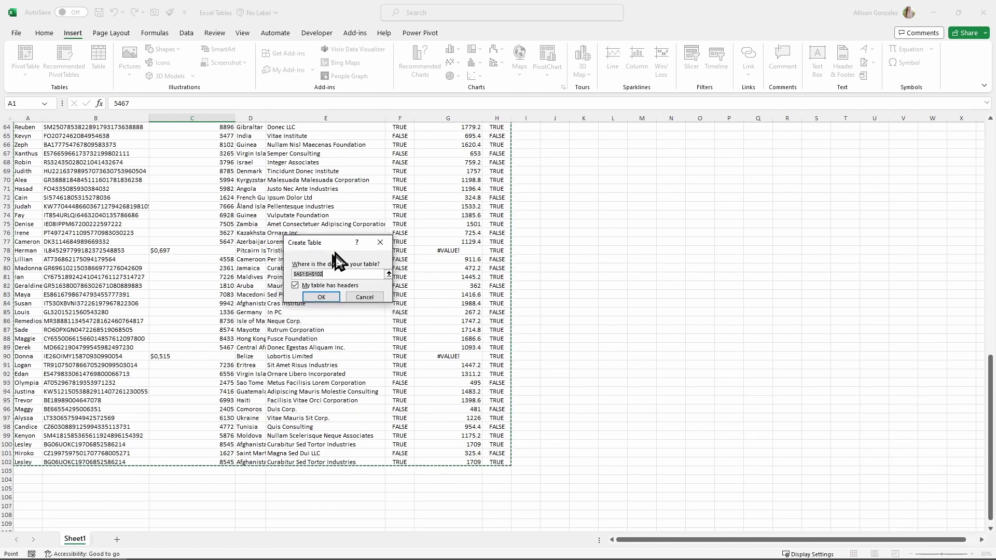
drag(508, 222, 261, 230)
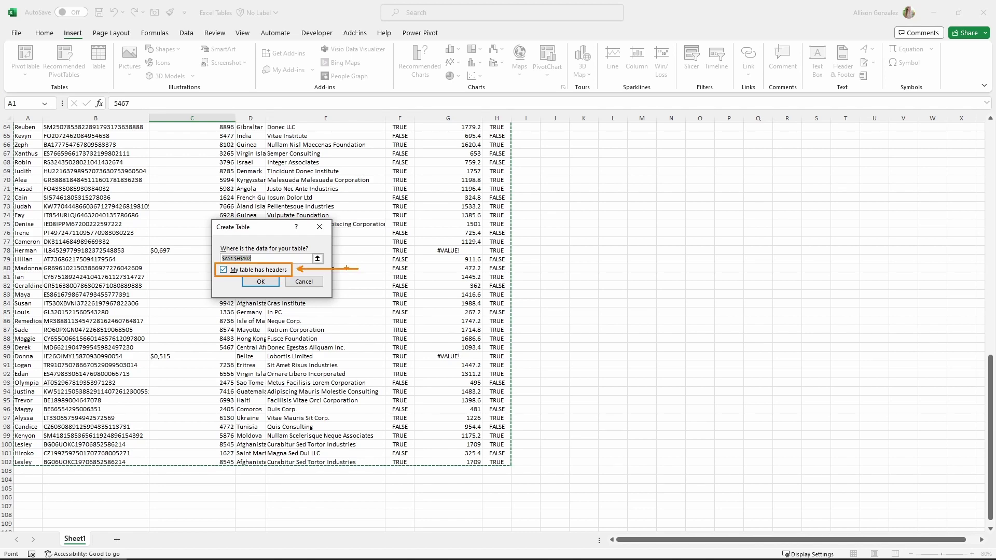
scroll(345, 265, up, 20)
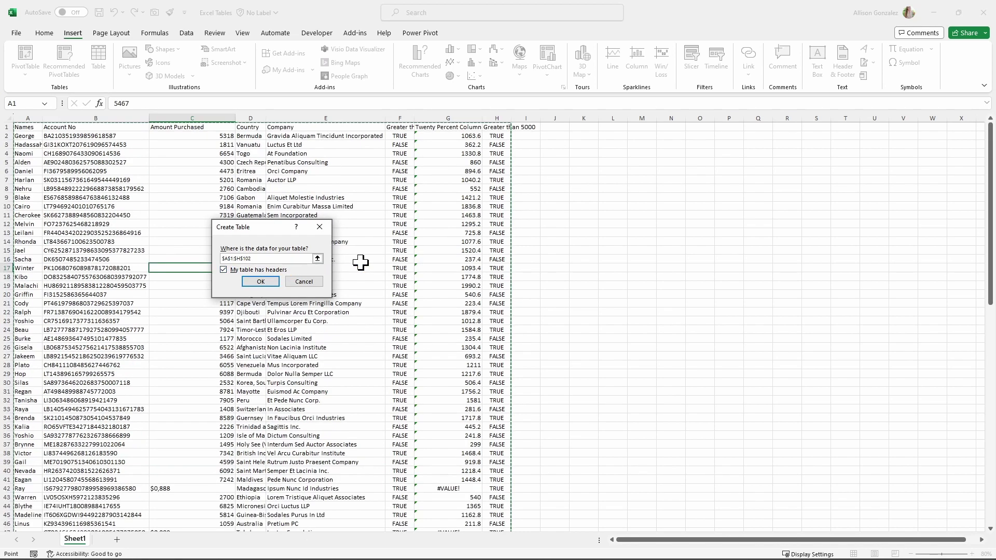
click(261, 282)
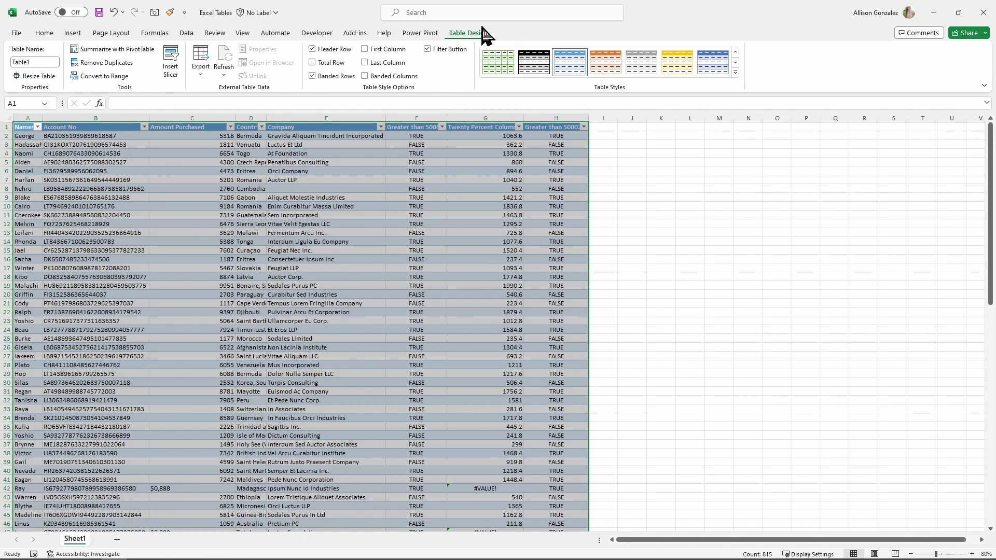
Step: Rename the table from Table1 to NewData
click(29, 62)
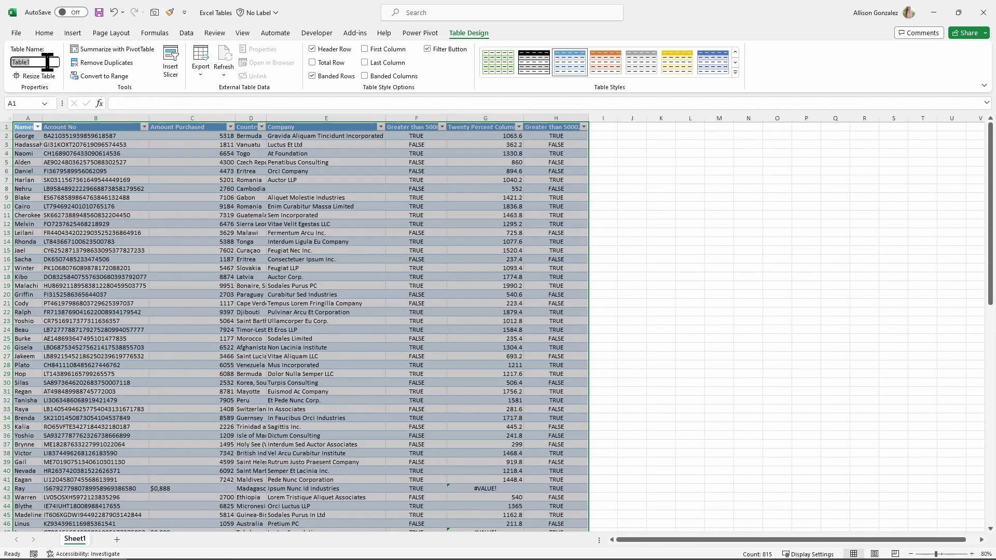
text(NewData)
click(291, 267)
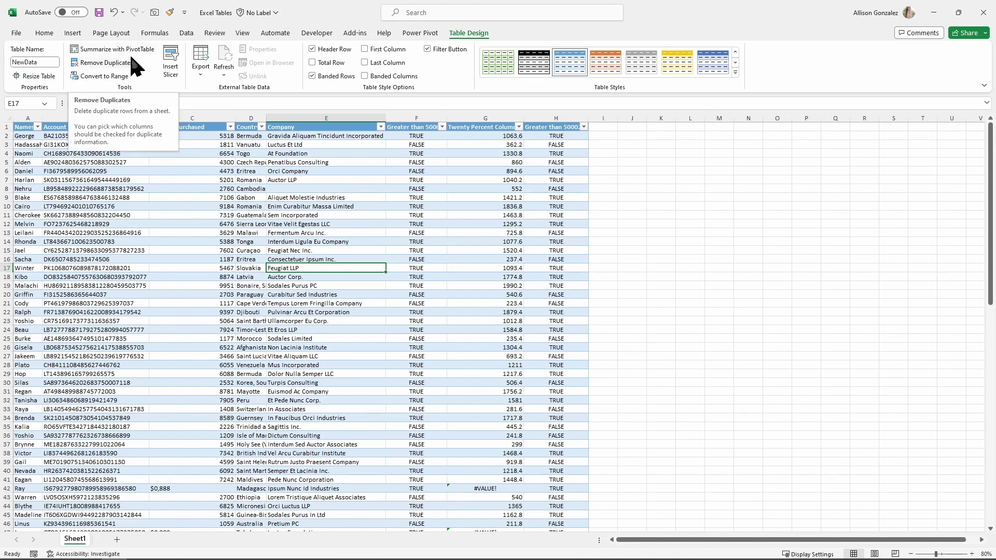
Step: Apply the dark blue style from the Table Styles gallery and add a Total row
key(ctrl+z)
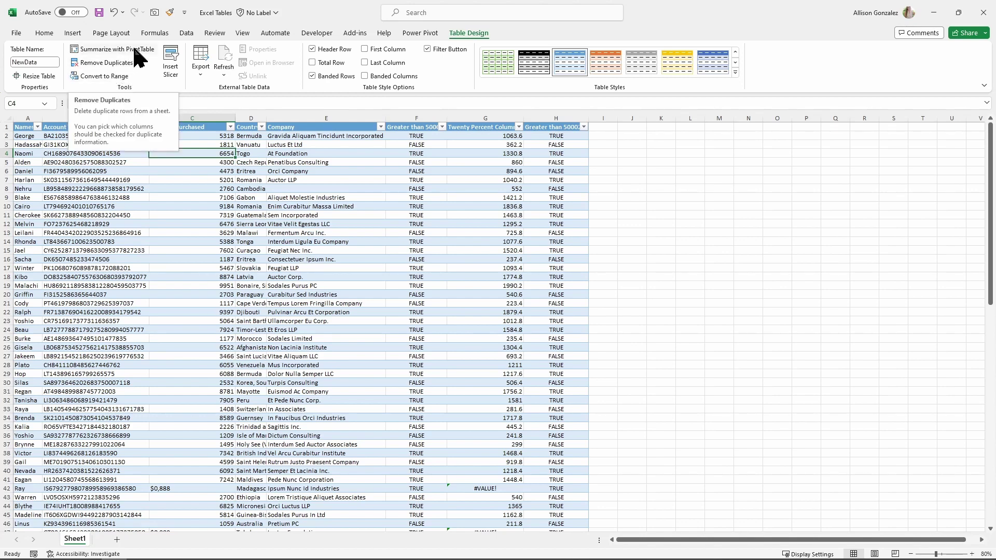
click(735, 72)
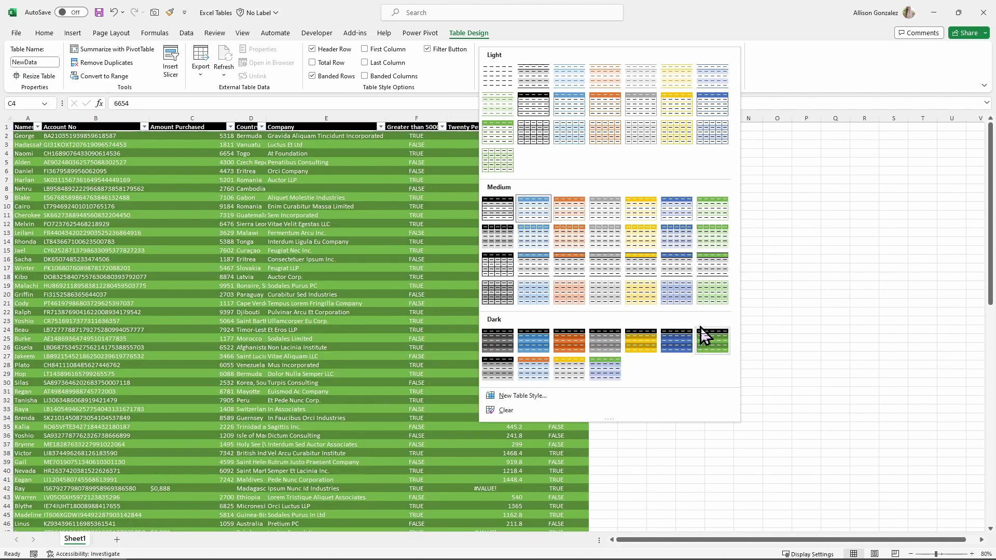
click(690, 342)
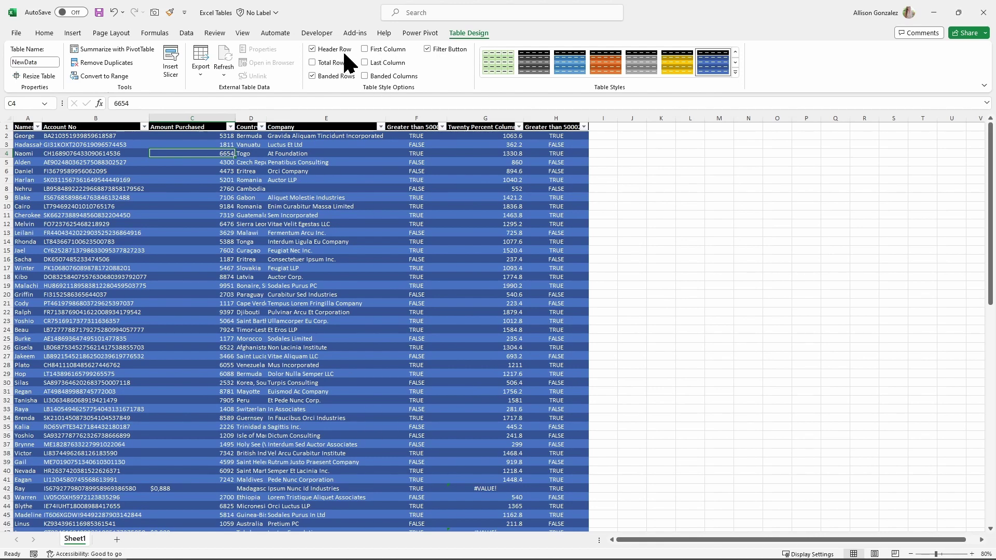
click(313, 63)
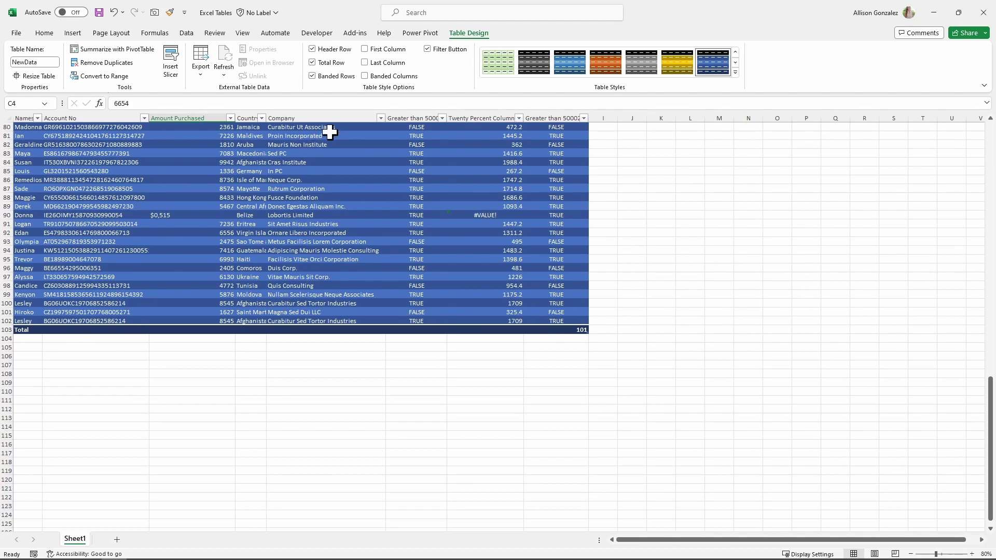
click(313, 63)
click(313, 77)
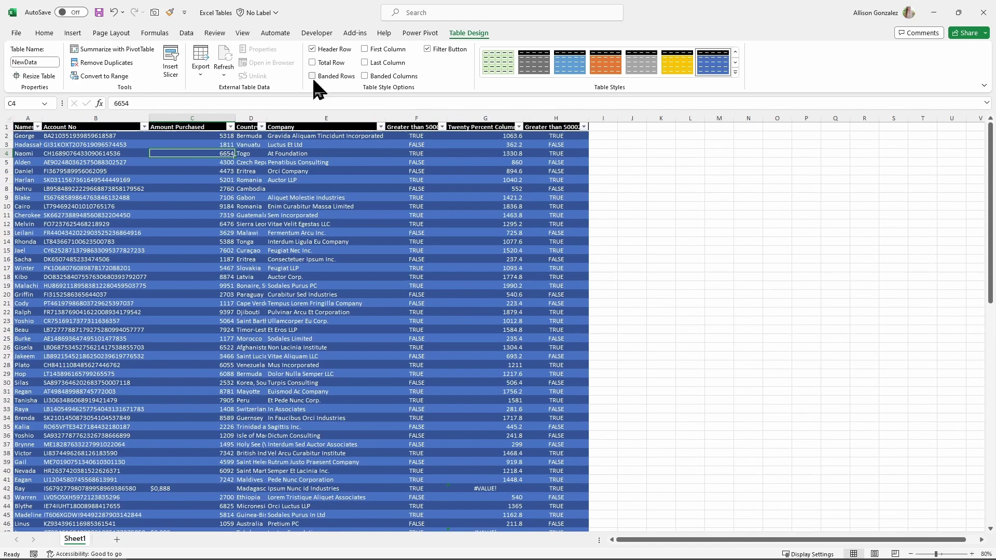
click(313, 77)
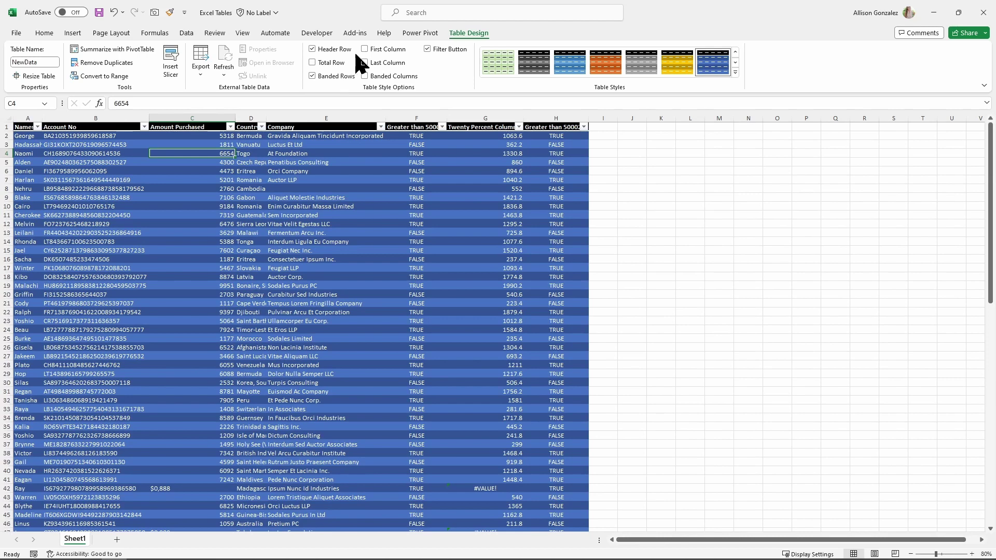
click(365, 49)
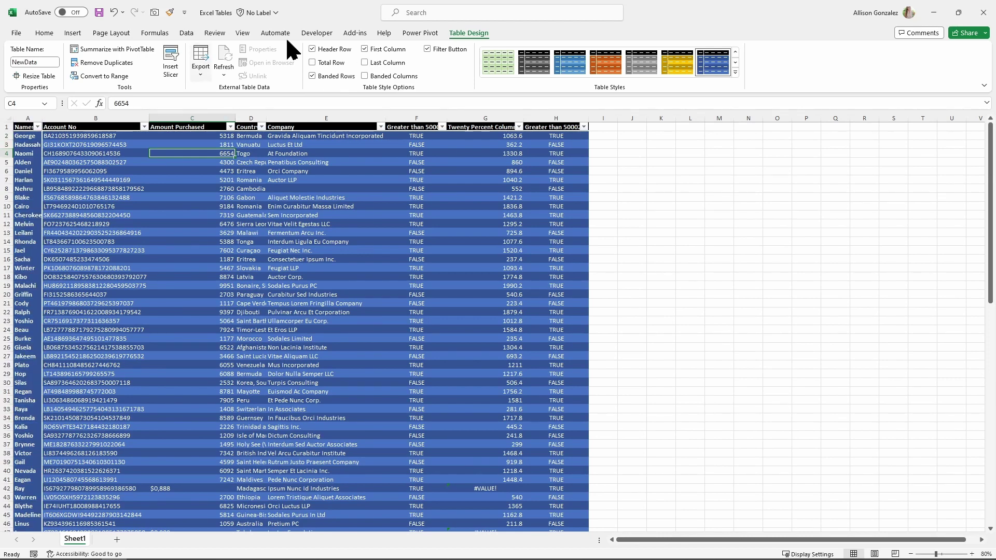
click(365, 63)
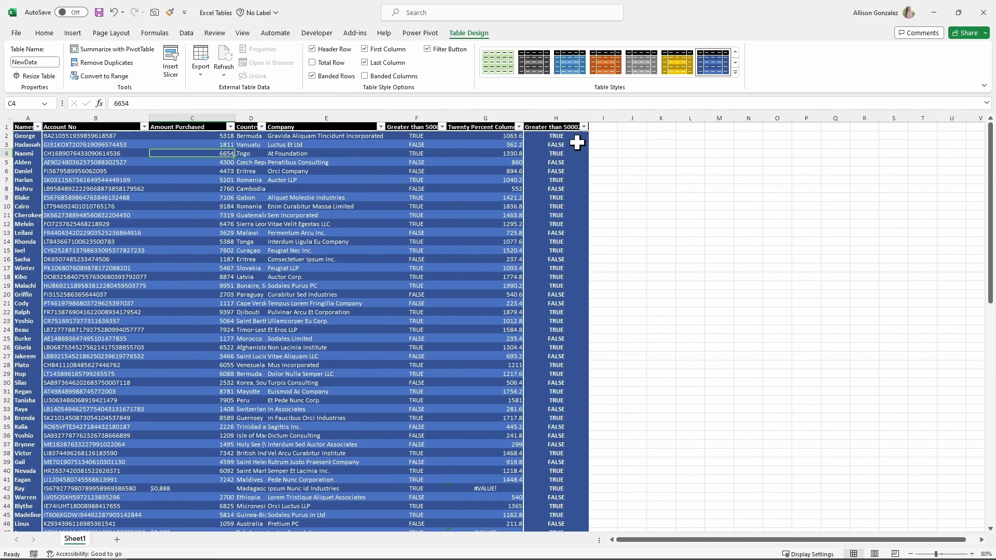
click(365, 77)
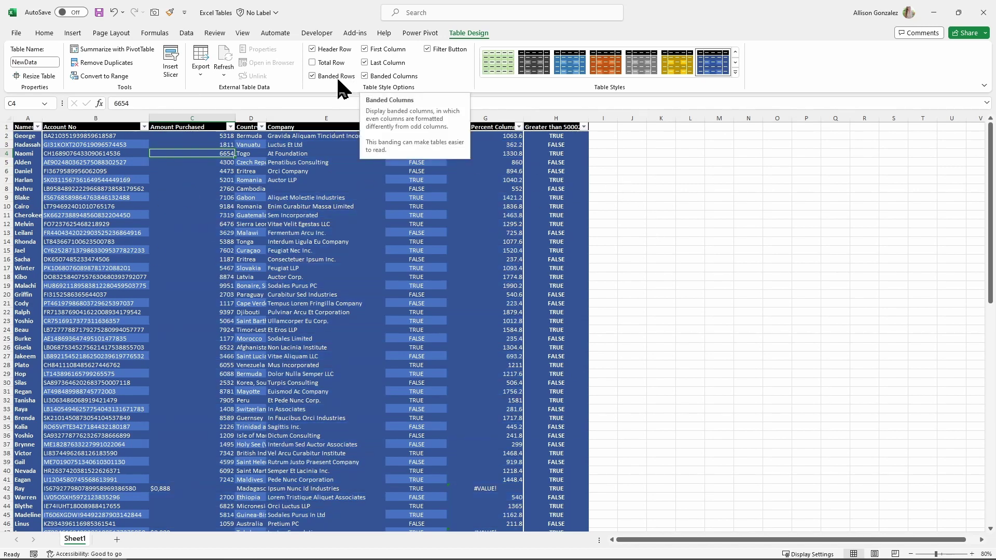
click(364, 76)
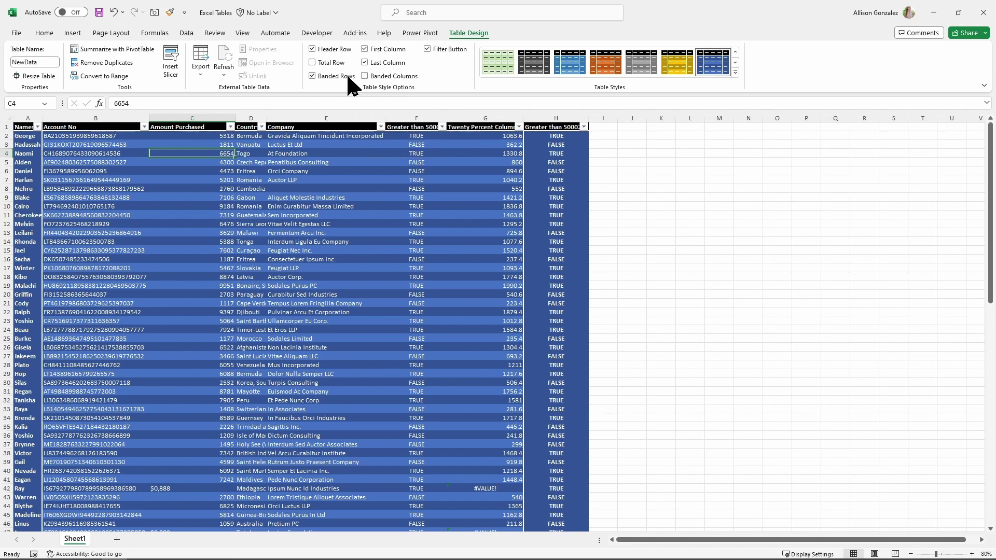
click(365, 48)
click(364, 62)
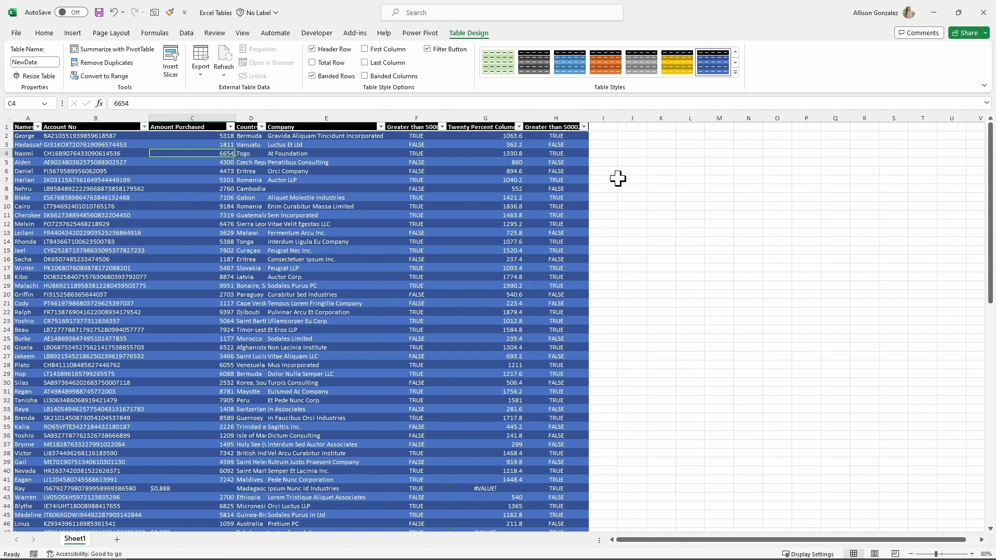
click(608, 129)
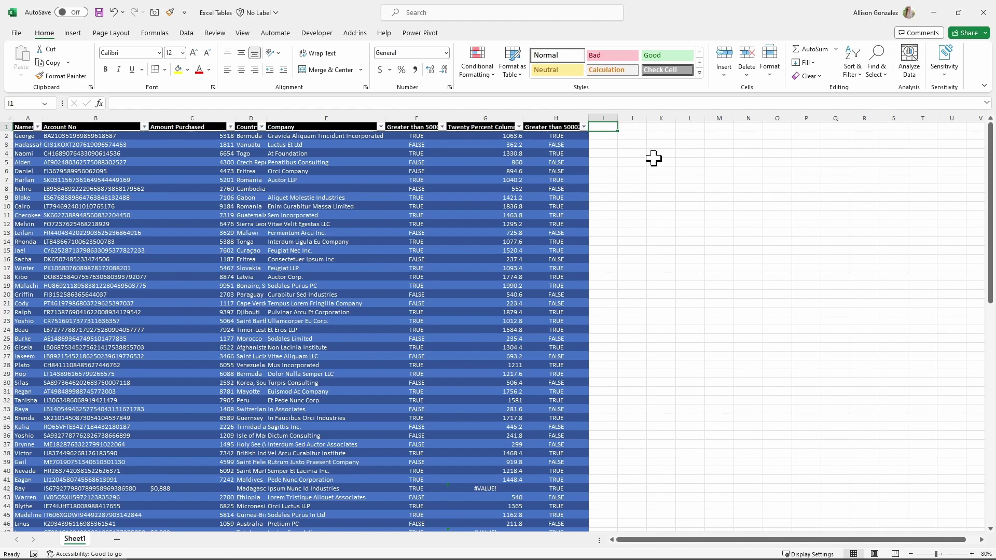
text(new column)
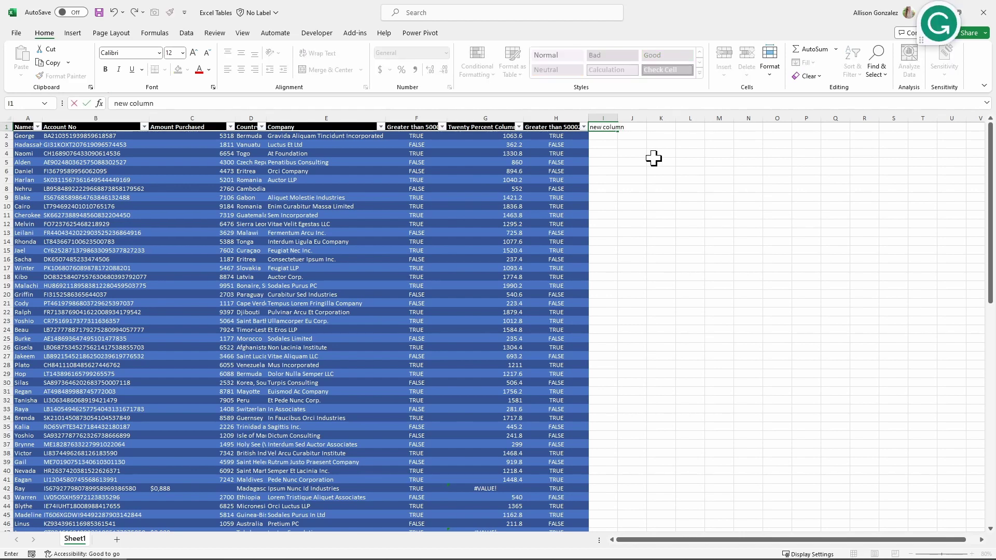
key(Return)
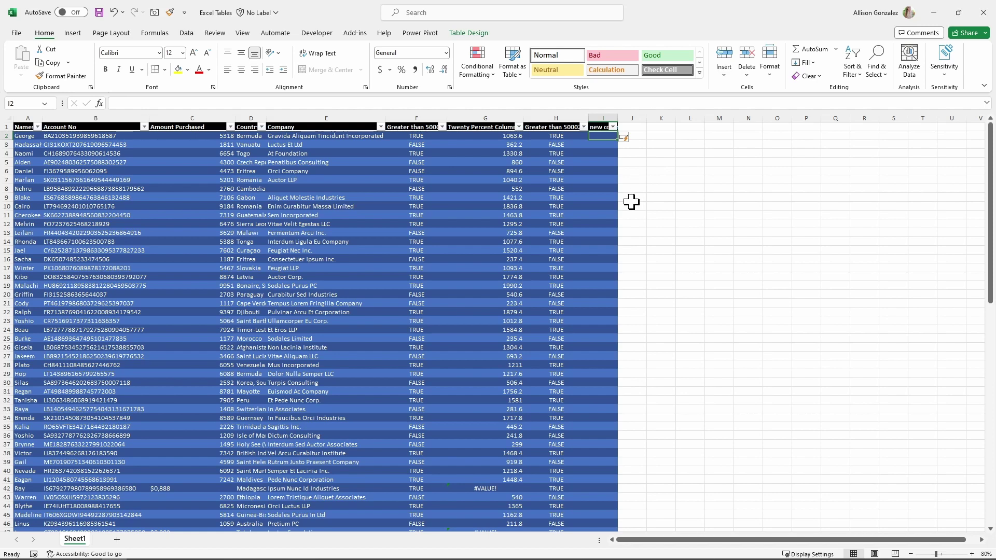
click(547, 220)
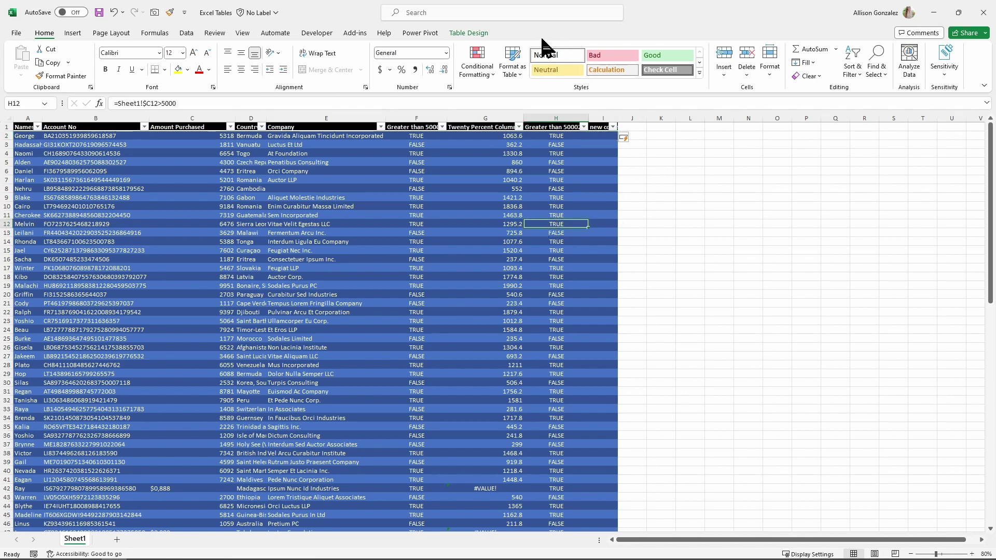
click(471, 33)
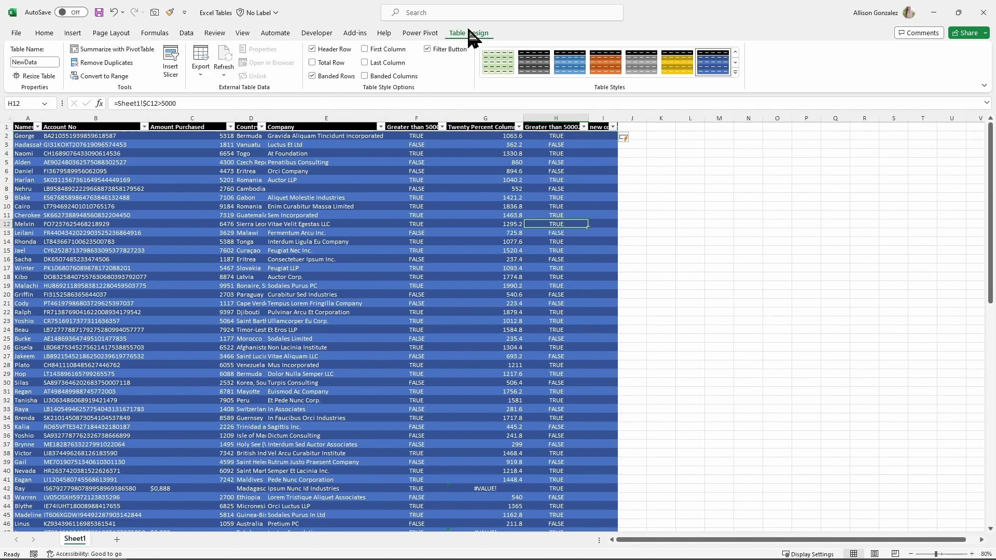
click(44, 77)
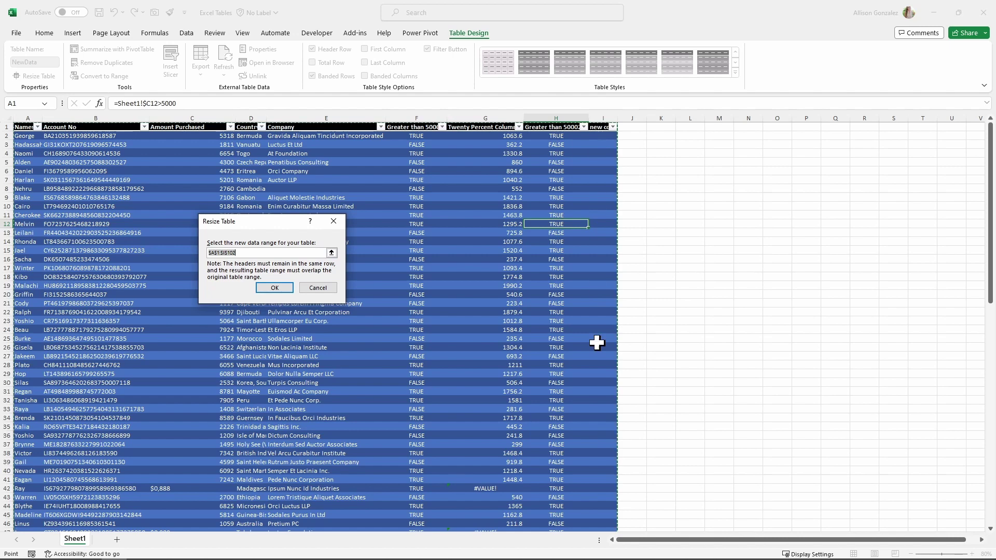
click(318, 288)
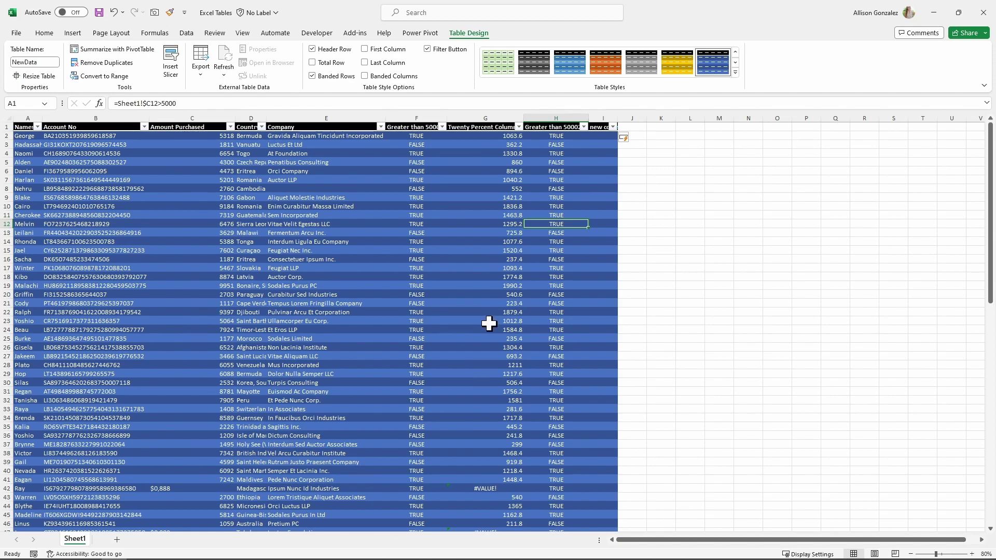
scroll(489, 324, down, 20)
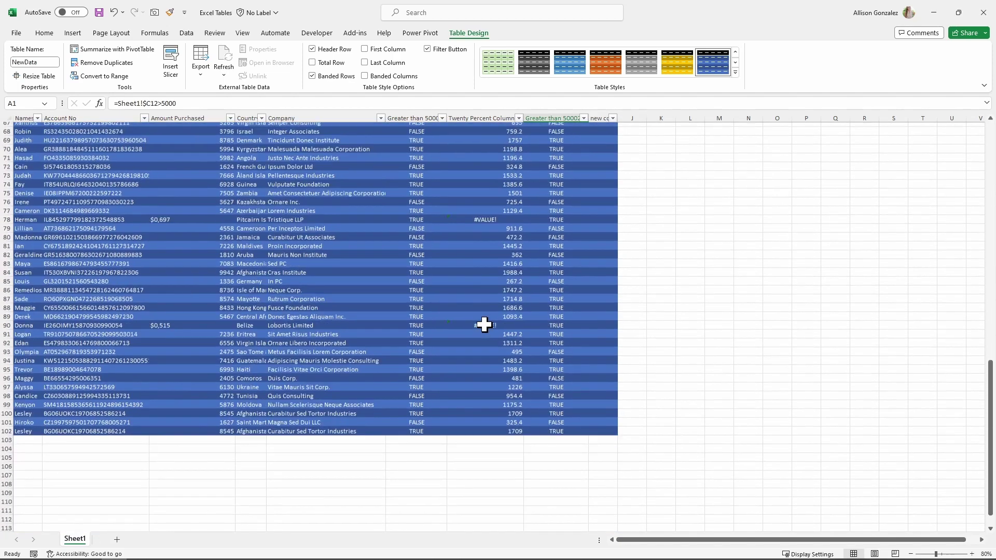
Step: Enter a new customer name in A103 so the NewData table expands to row 103
scroll(485, 324, down, 1)
click(26, 412)
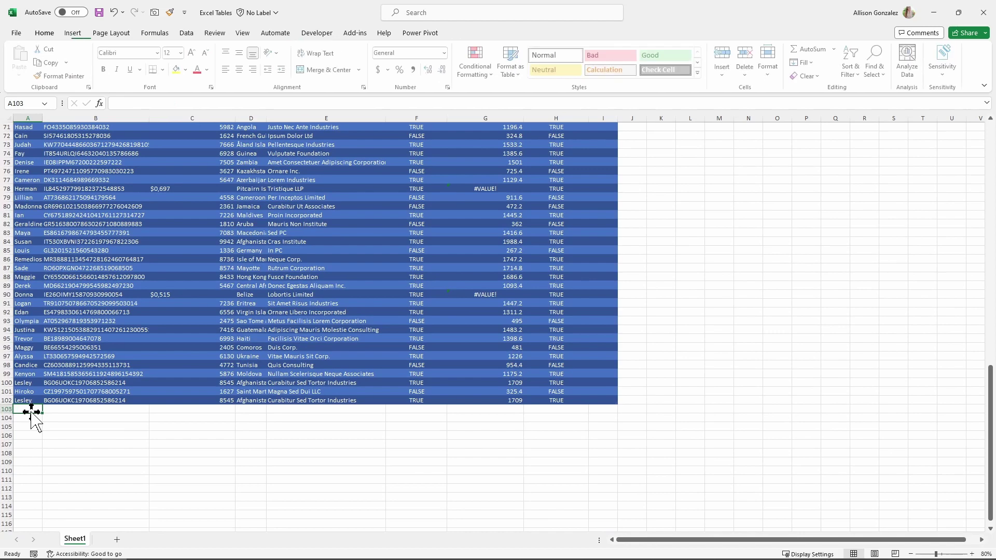
text(Allison)
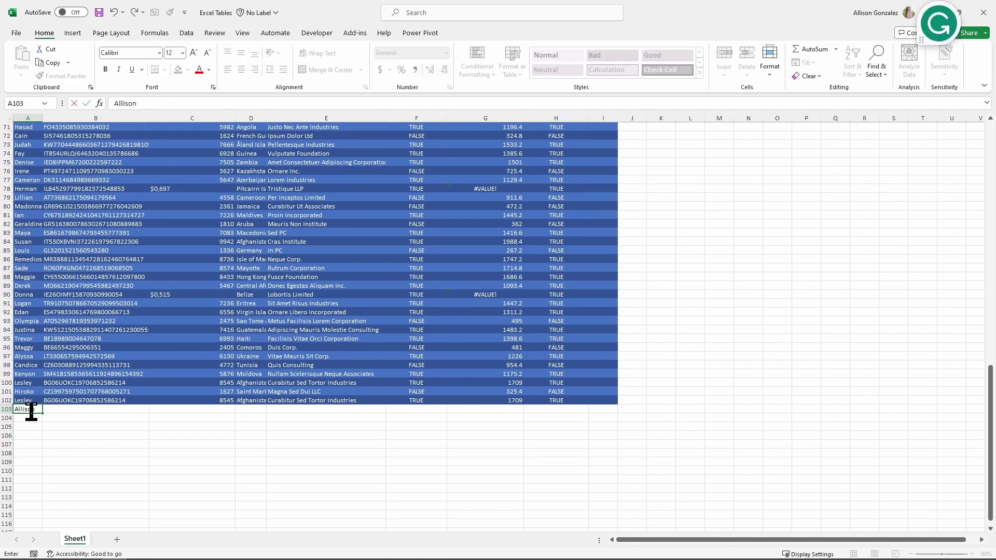
key(Tab)
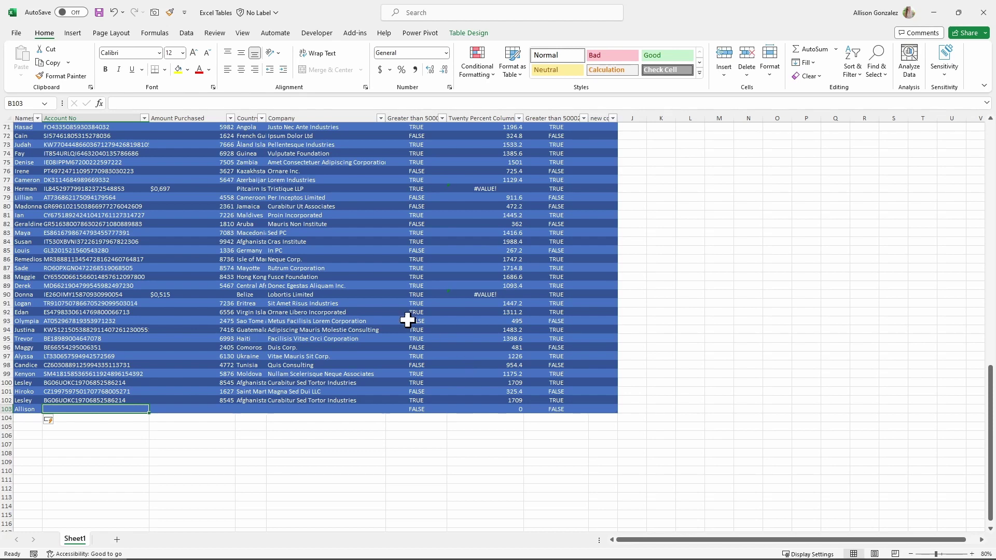
key(shift+Tab)
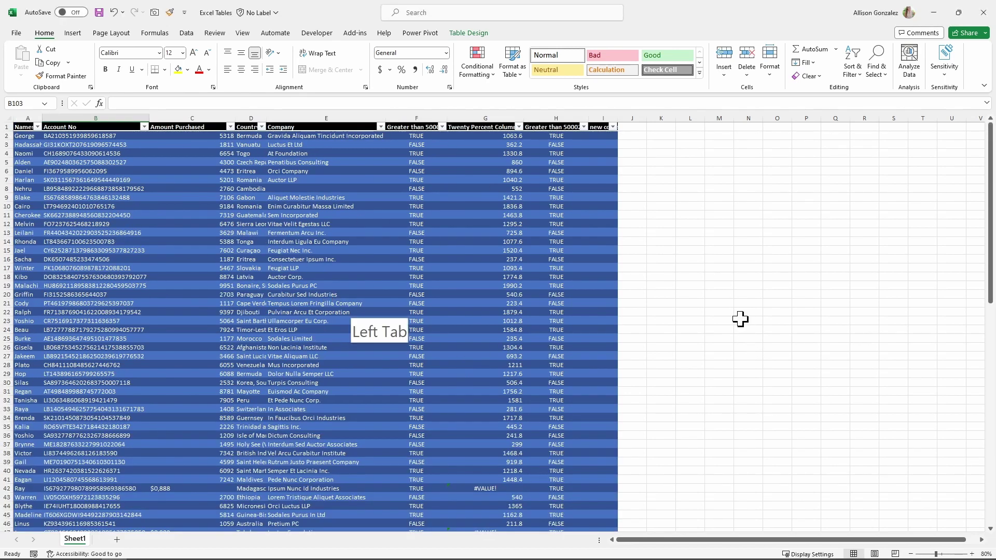
Step: Start typing =COUNTA(NewData in cell N23 using the function autocomplete
click(747, 321)
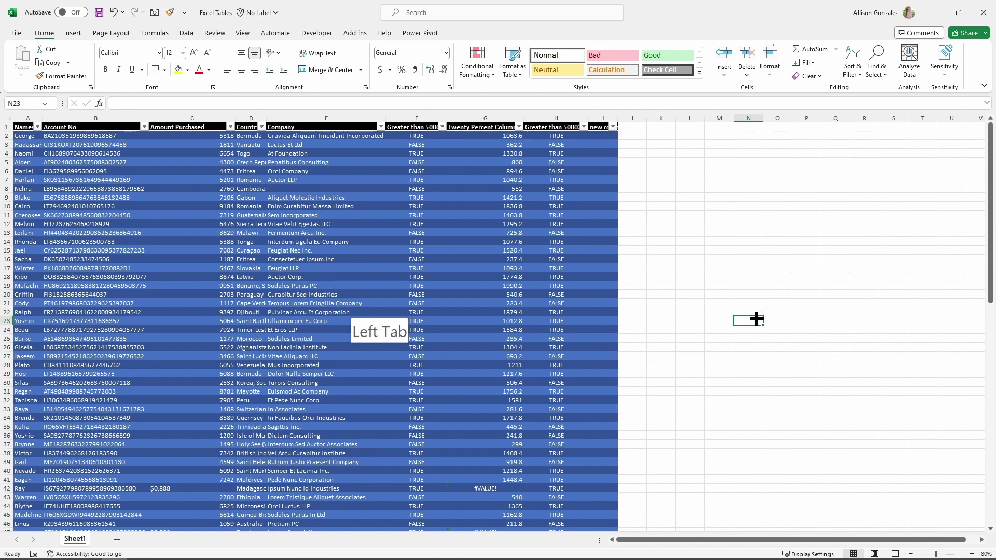
text(=)
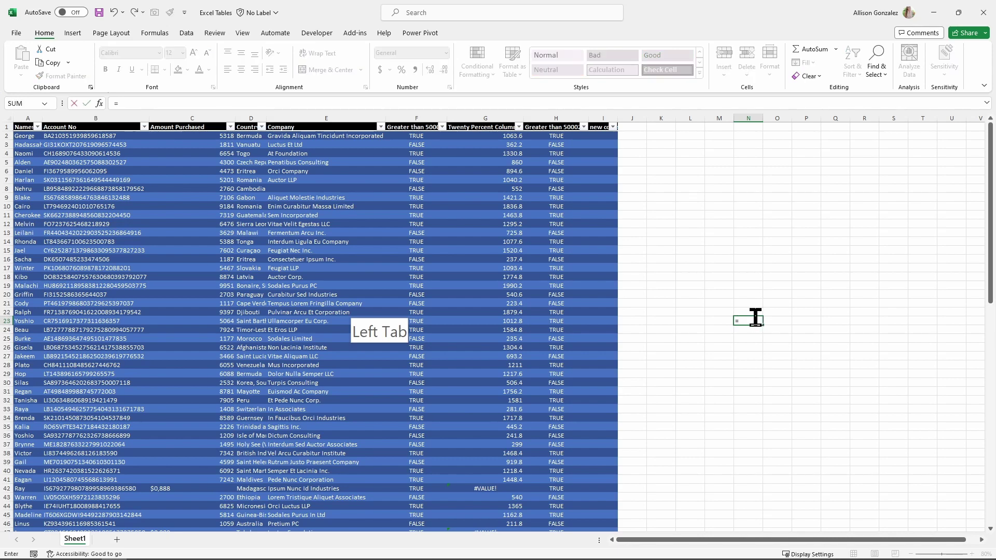
text(count)
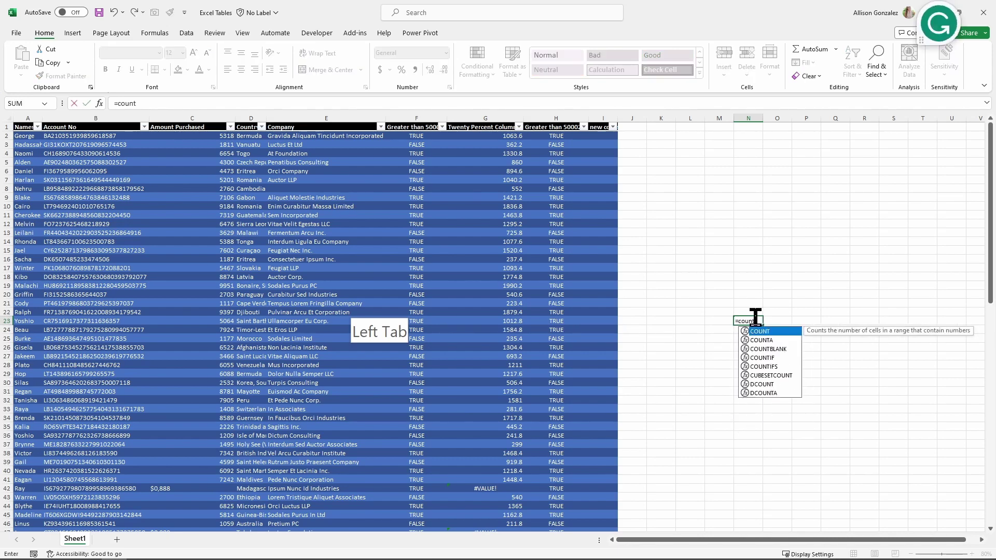
click(769, 341)
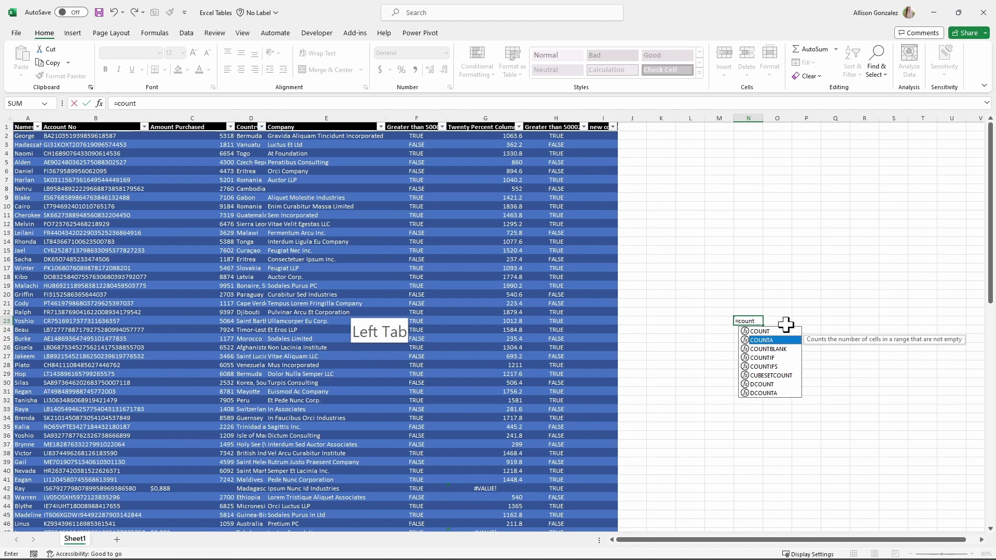
click(162, 104)
text(a)
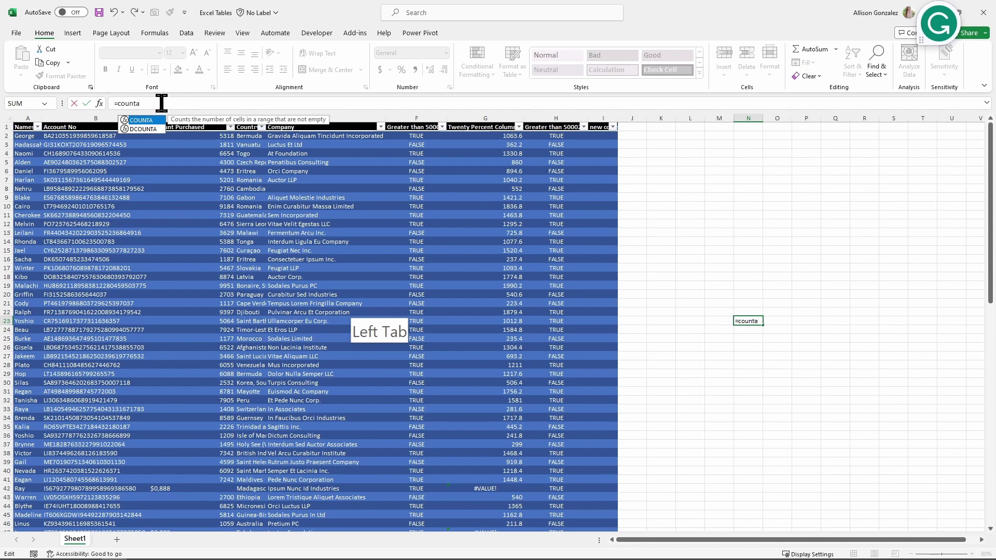
key(Tab)
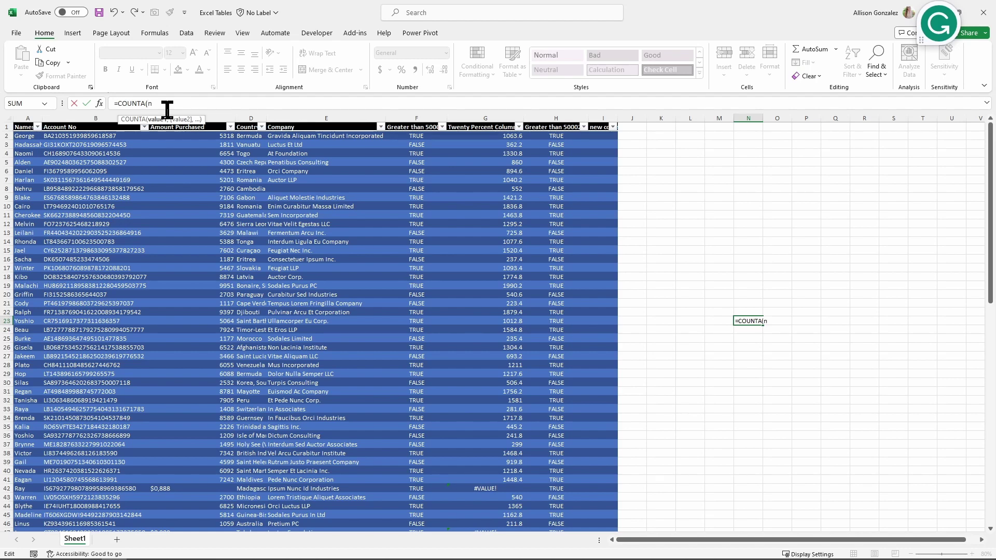
text(ew)
Step: Complete =COUNTA(NewData[Amount Purchased]) in N23 so it returns 101
key(Tab)
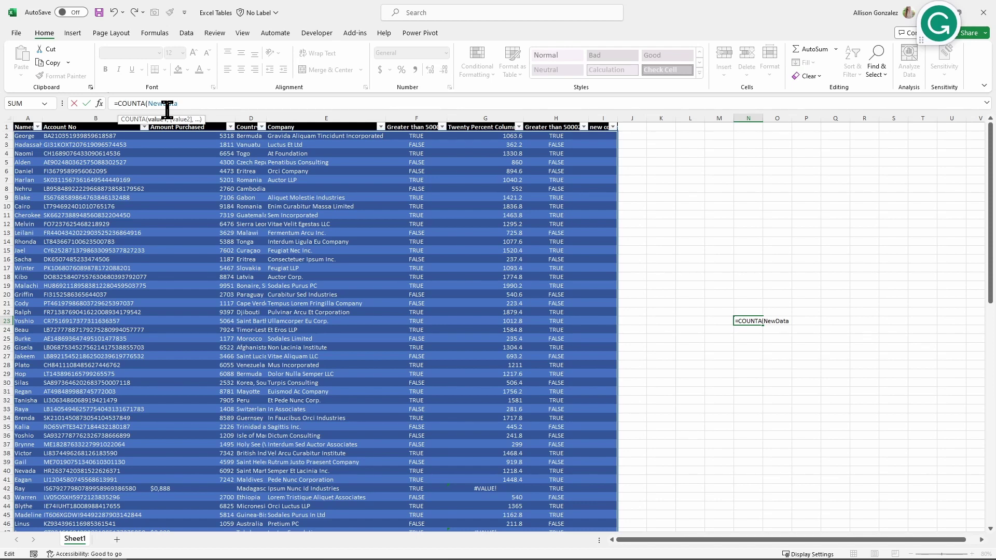
text([Amount Purchased)
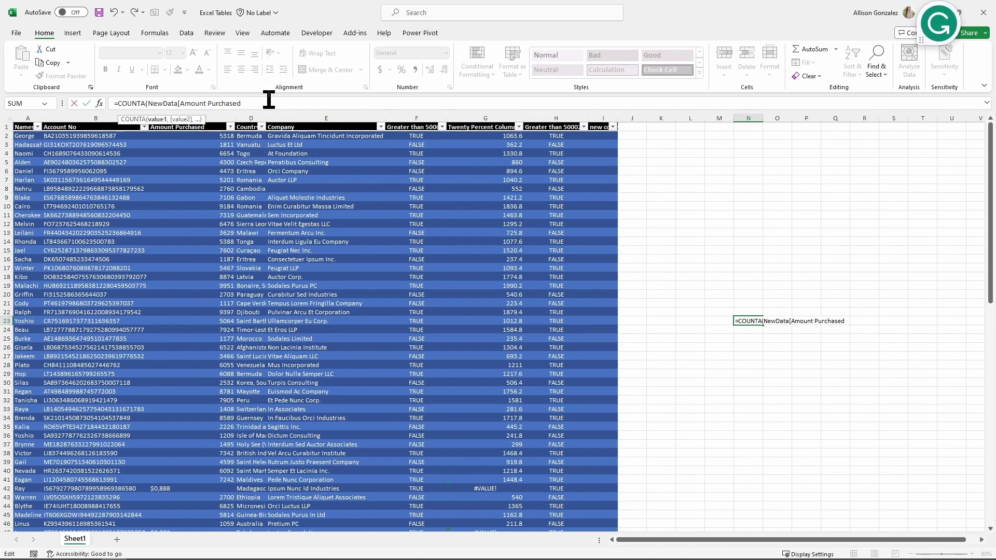
text(])
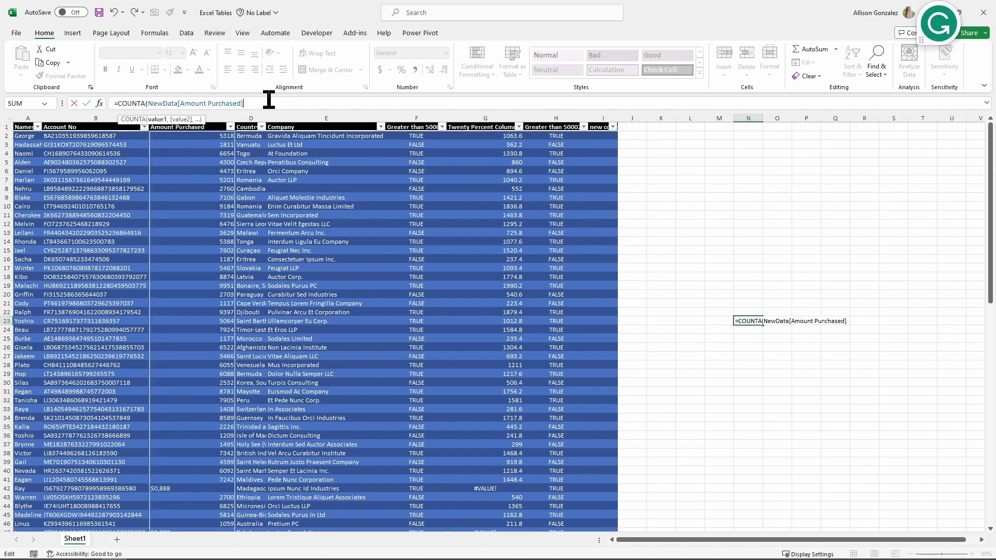
text()))
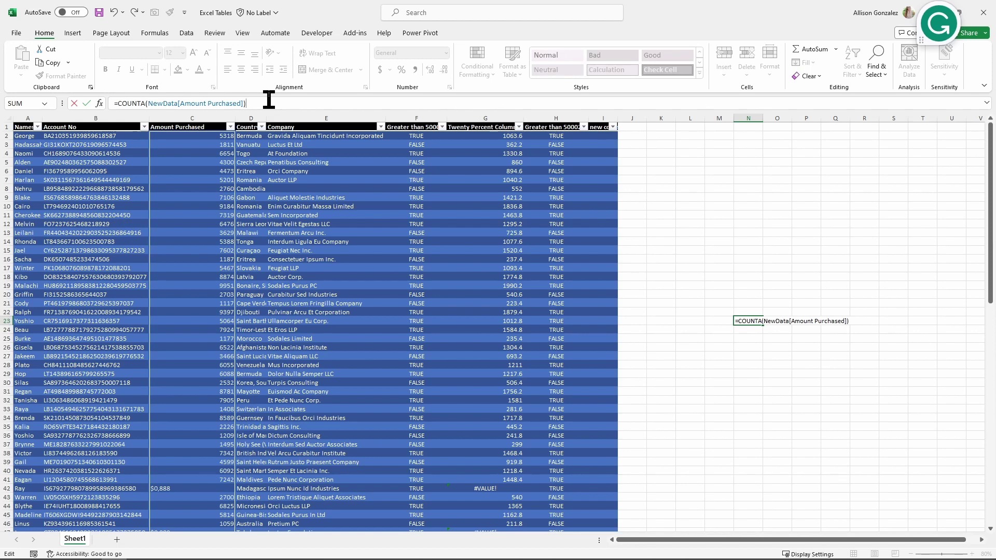
key(Return)
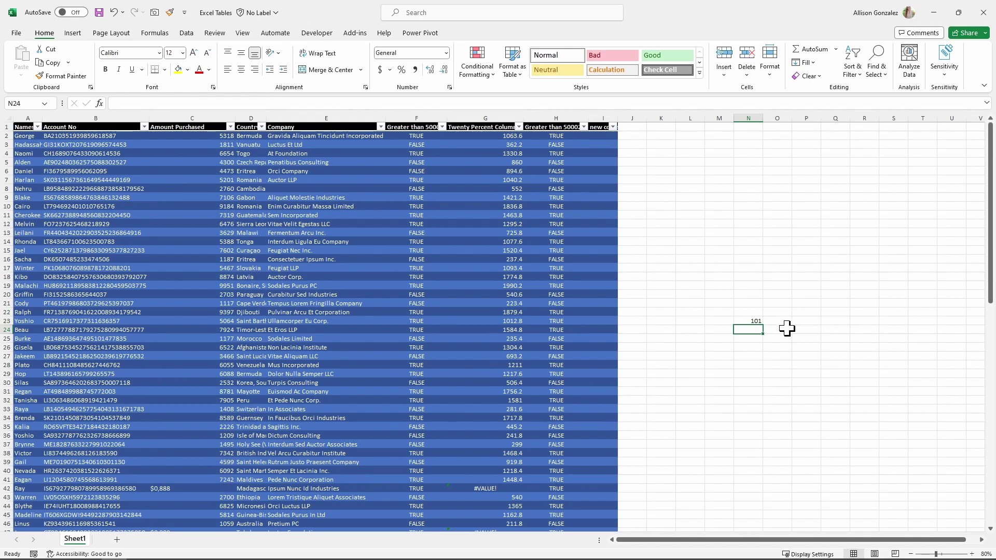
Step: Enter 5050 as the Amount Purchased in C103
click(754, 321)
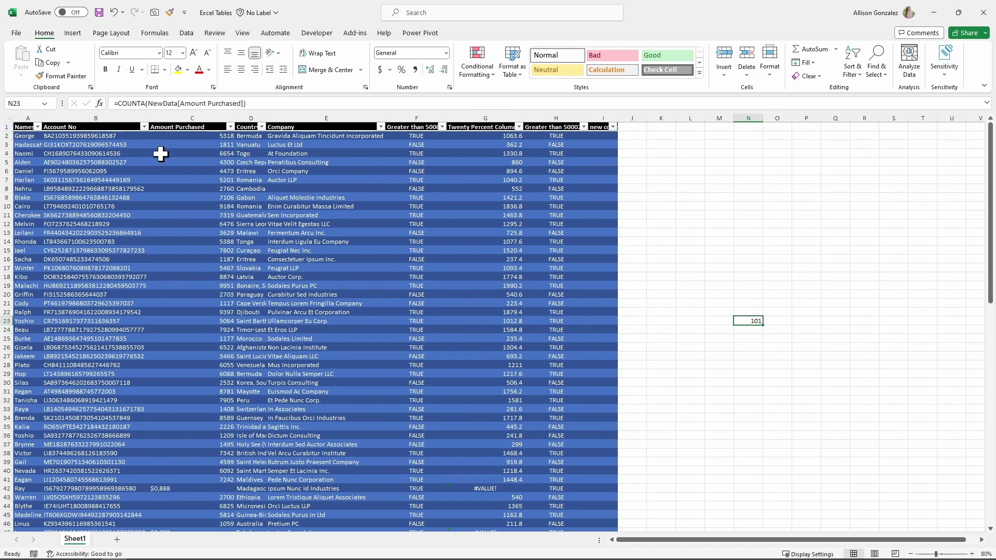
scroll(184, 238, down, 19)
scroll(184, 239, down, 12)
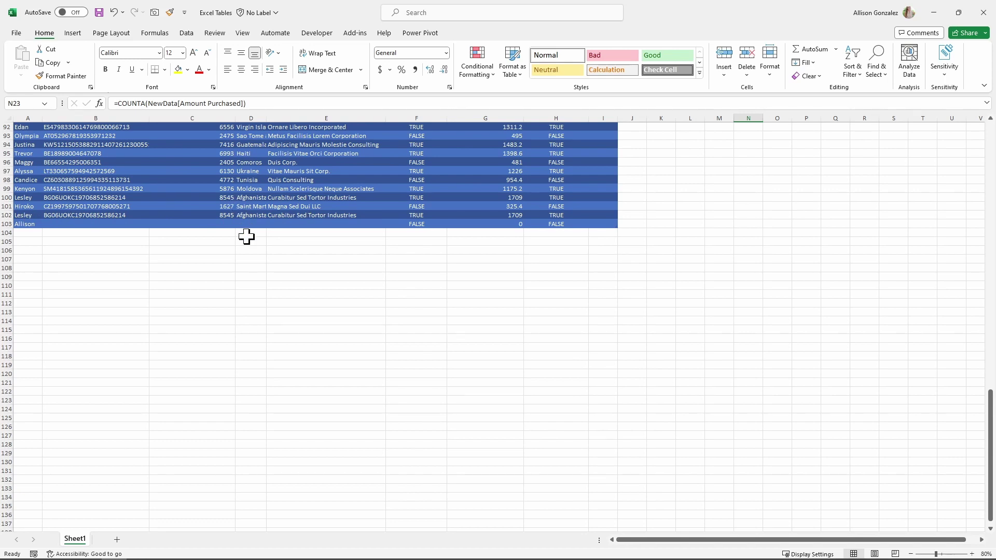
click(222, 223)
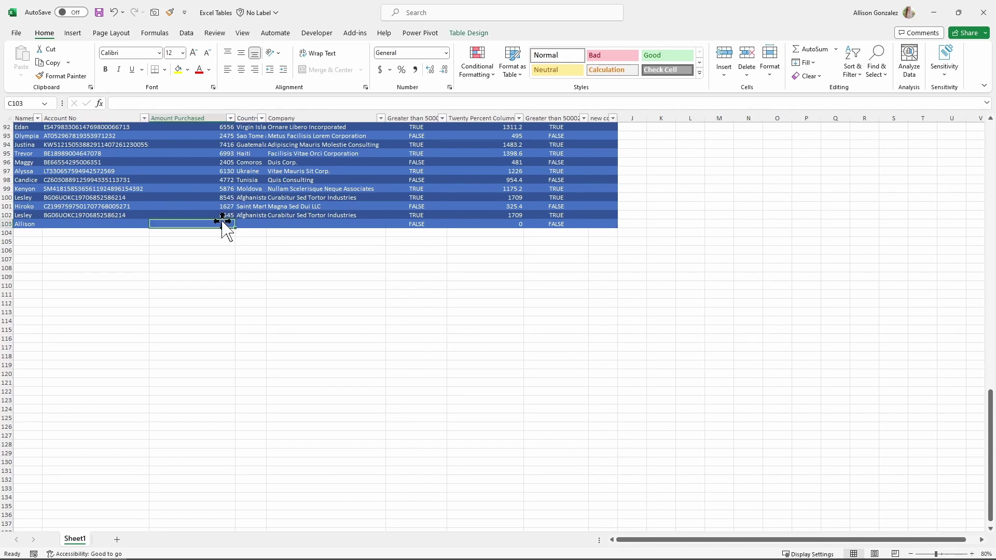
text(05)
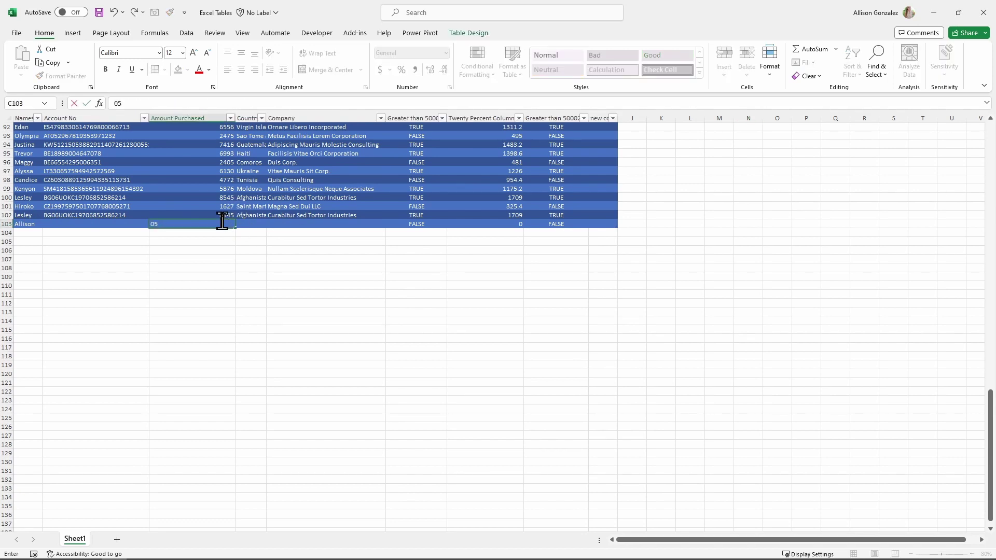
key(BackSpace)
key(BackSpace)
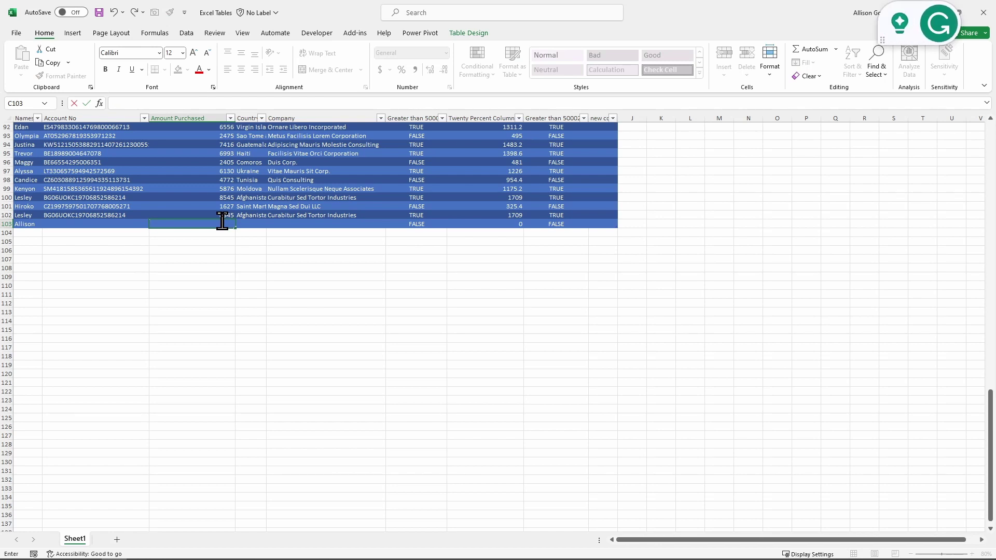
text(50505)
key(BackSpace)
key(Return)
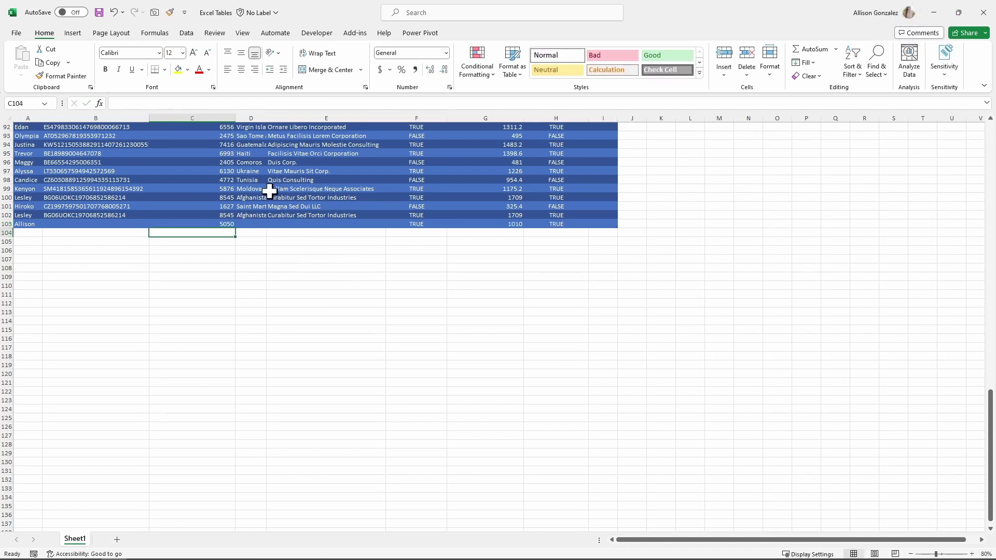
Step: Confirm N23 now shows 102 and select COUNTA in its formula for replacement
click(376, 285)
scroll(391, 283, up, 20)
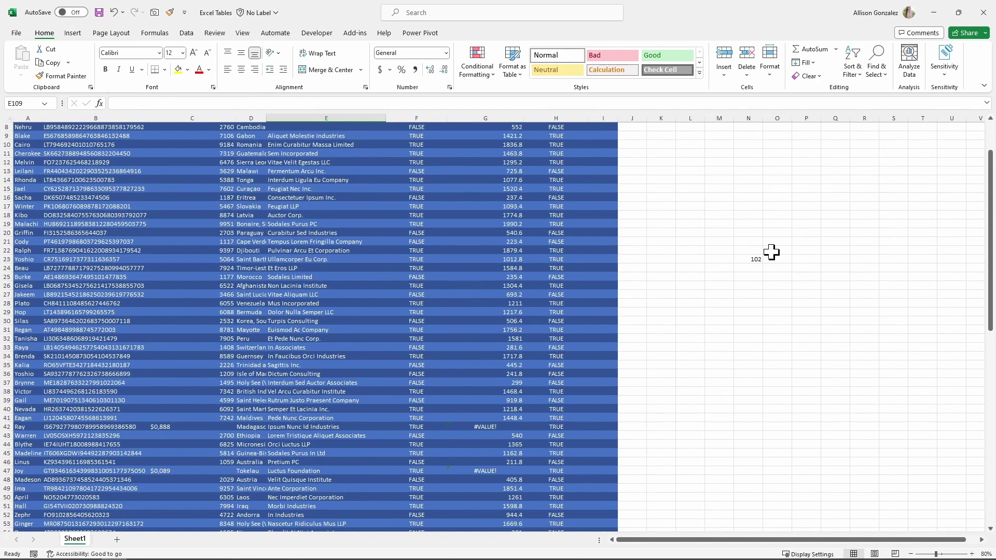
click(753, 258)
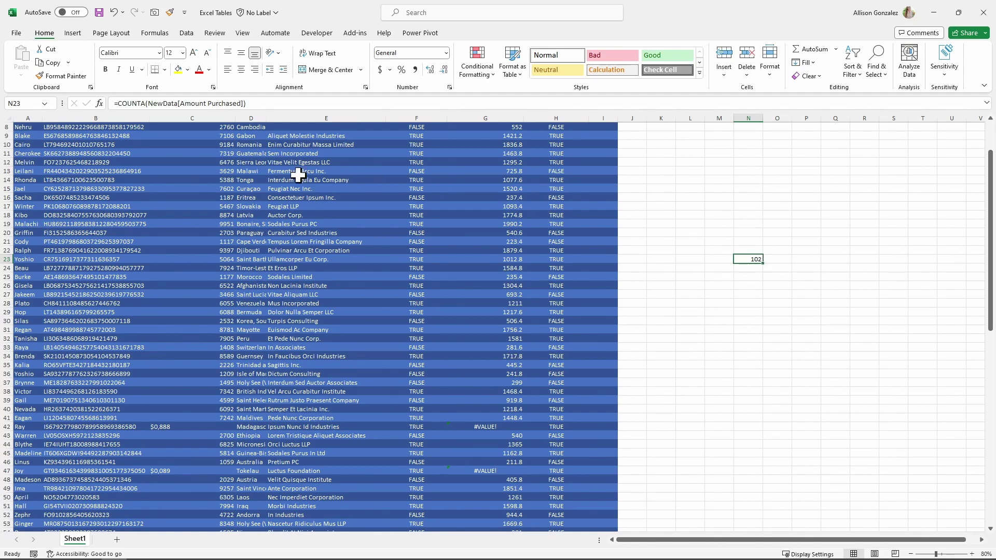
drag(146, 102, 123, 101)
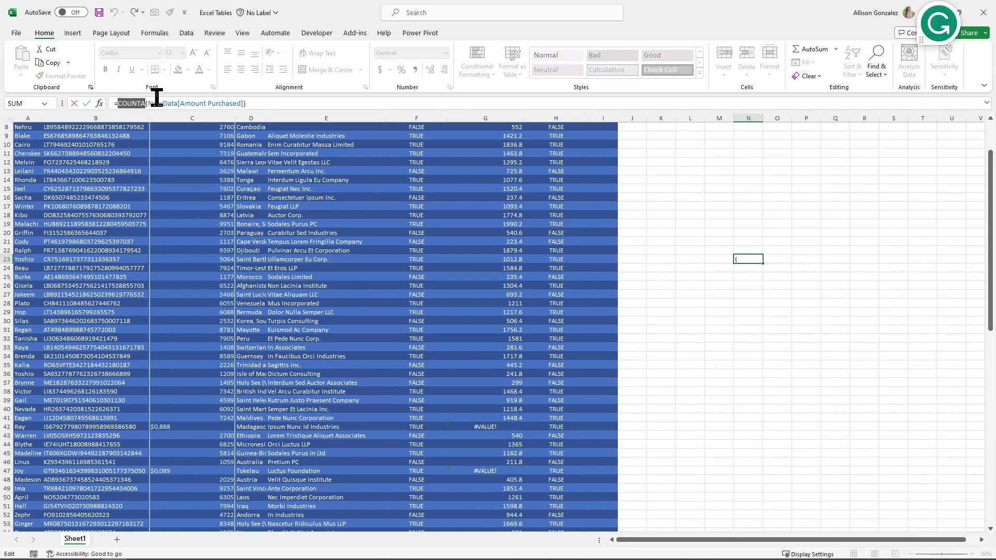
Step: Change N23 to =SUM(NewData[Amount Purchased]), totalling 546895, and scroll through the table
text(sum)
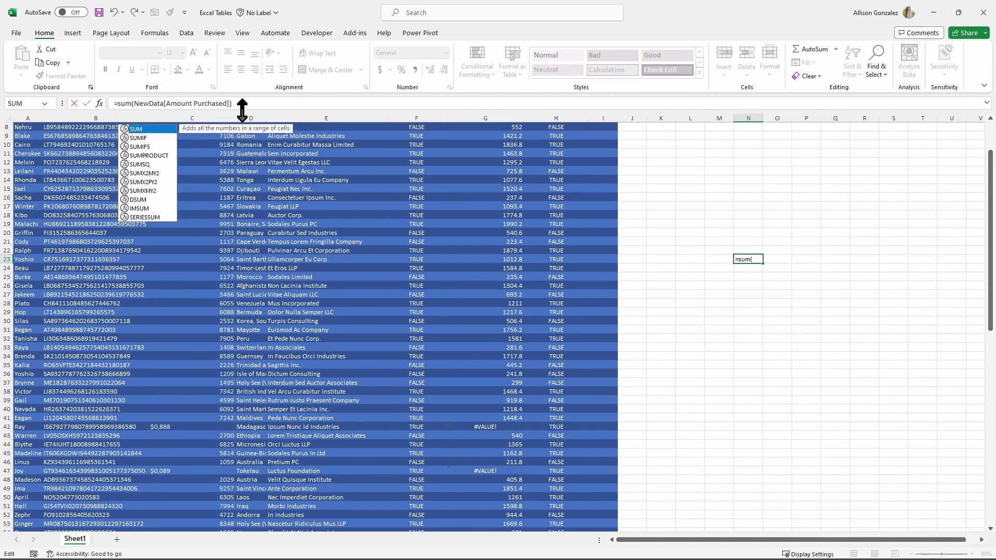
text(d]))
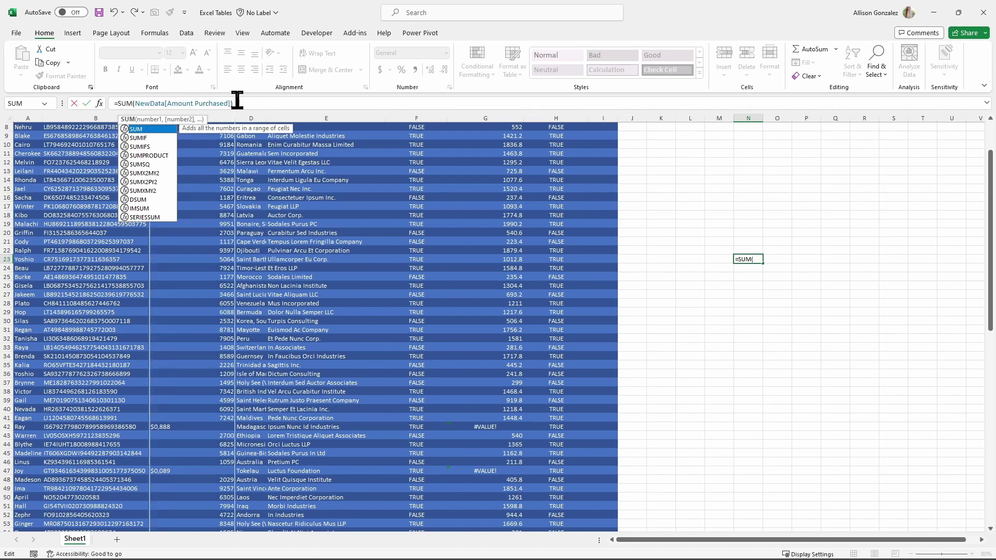
key(ctrl+Return)
click(246, 103)
key(Return)
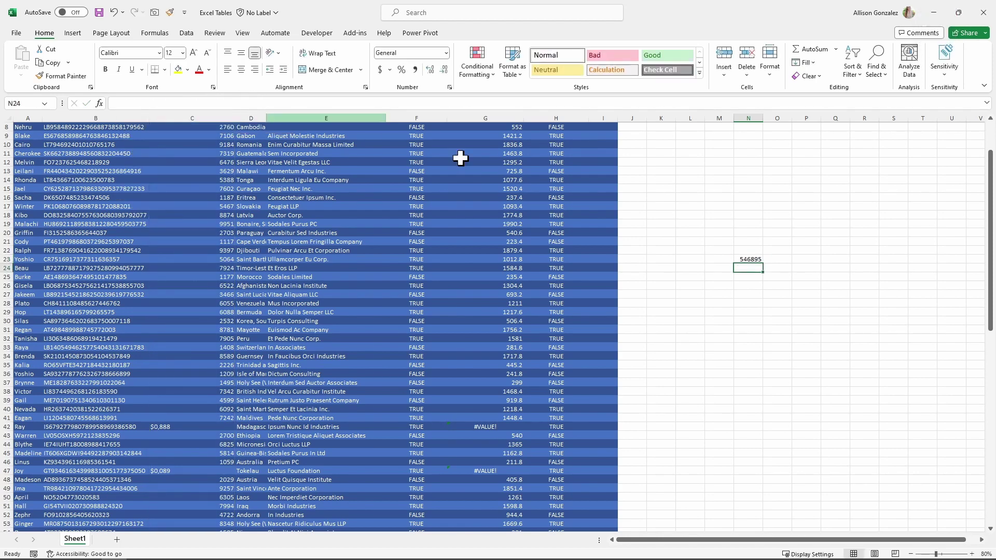
click(752, 260)
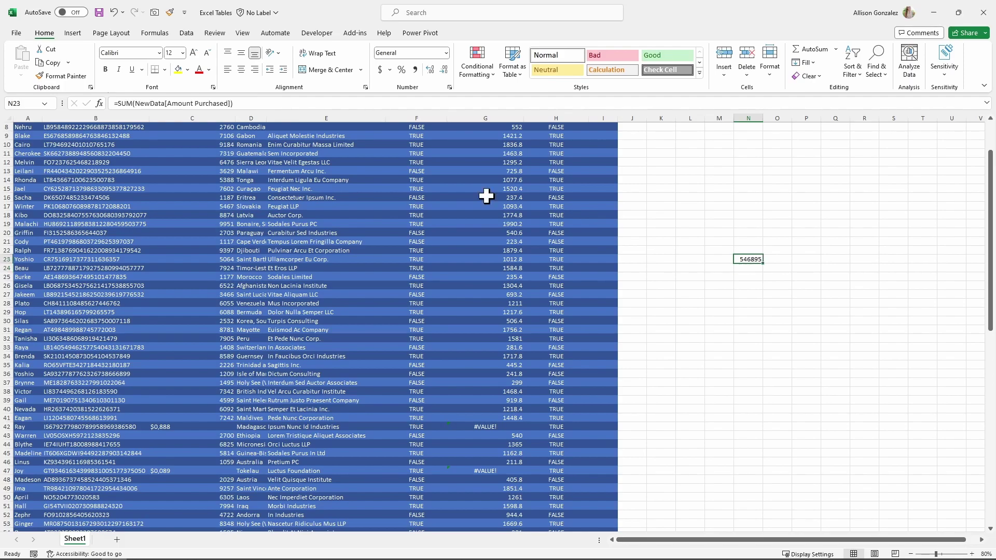
scroll(201, 417, up, 2)
scroll(202, 417, up, 1)
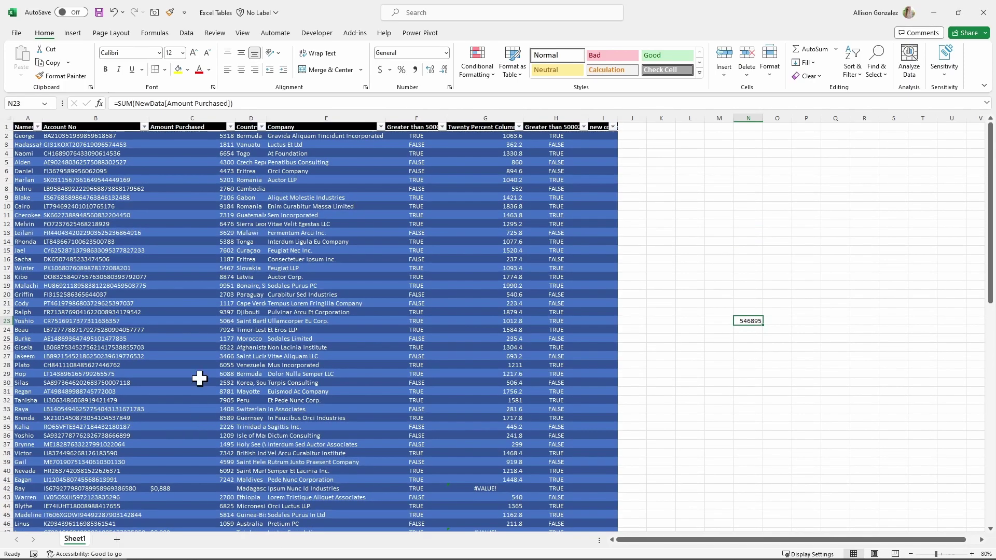
scroll(232, 401, down, 9)
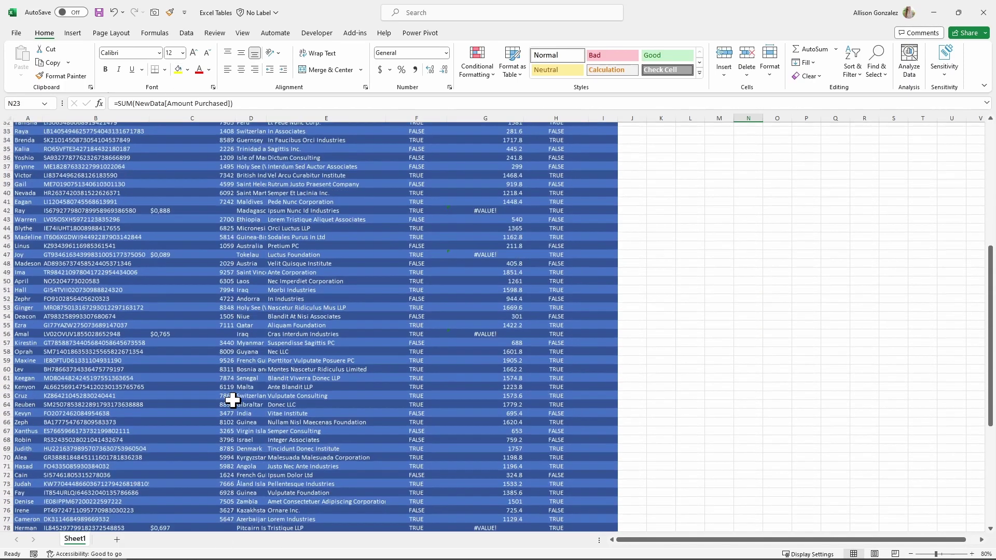
scroll(522, 353, up, 2)
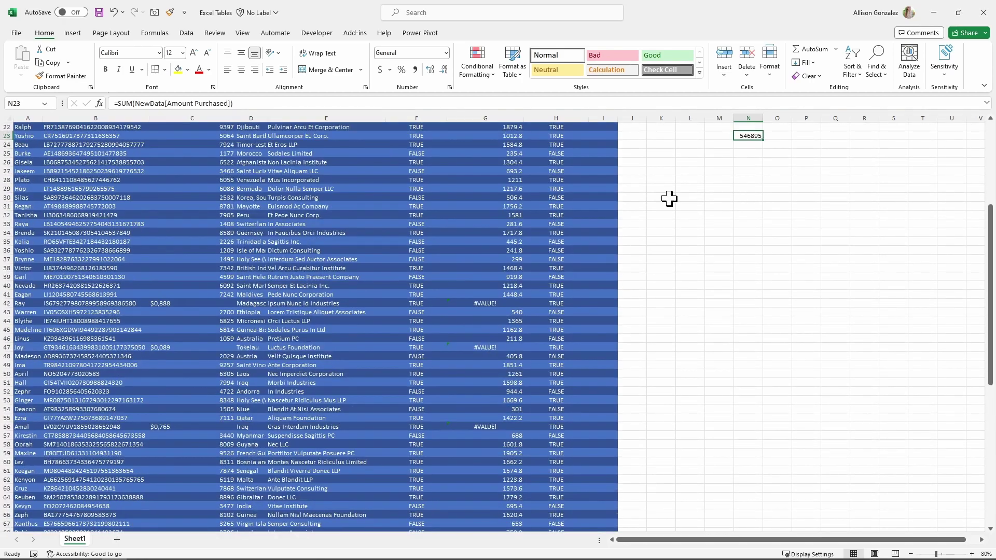
scroll(246, 333, down, 20)
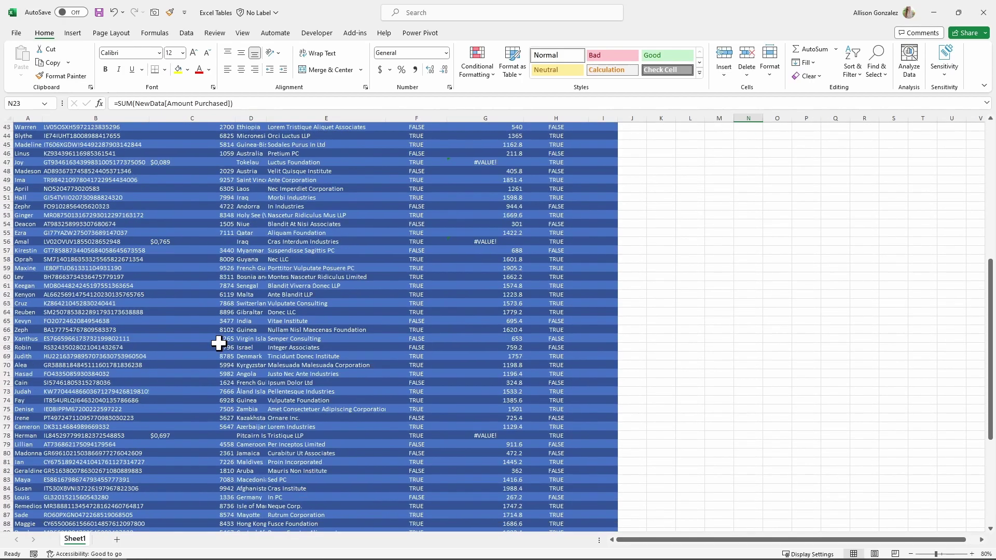
Step: Add a new NewData row below the table with a name and 6000 in Amount Purchased
click(26, 294)
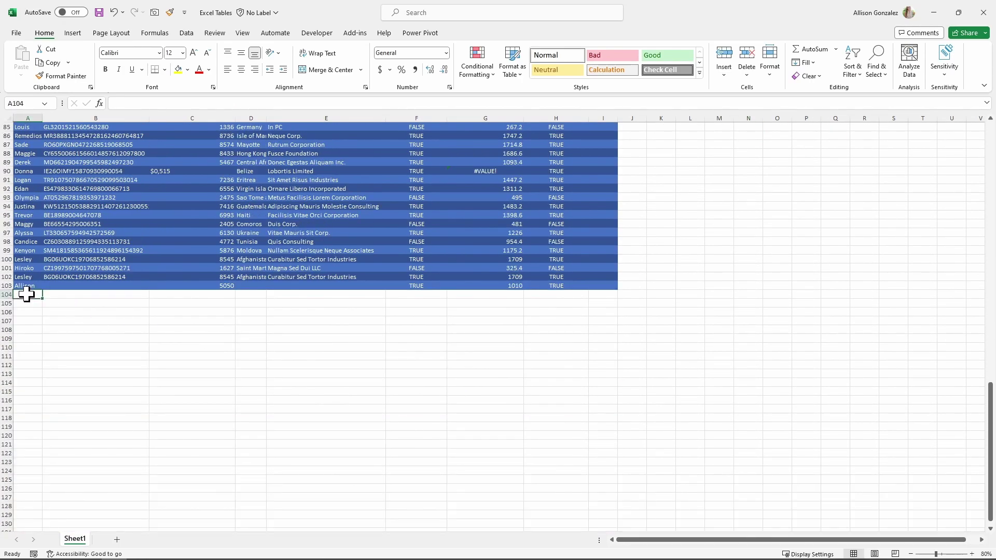
text(De)
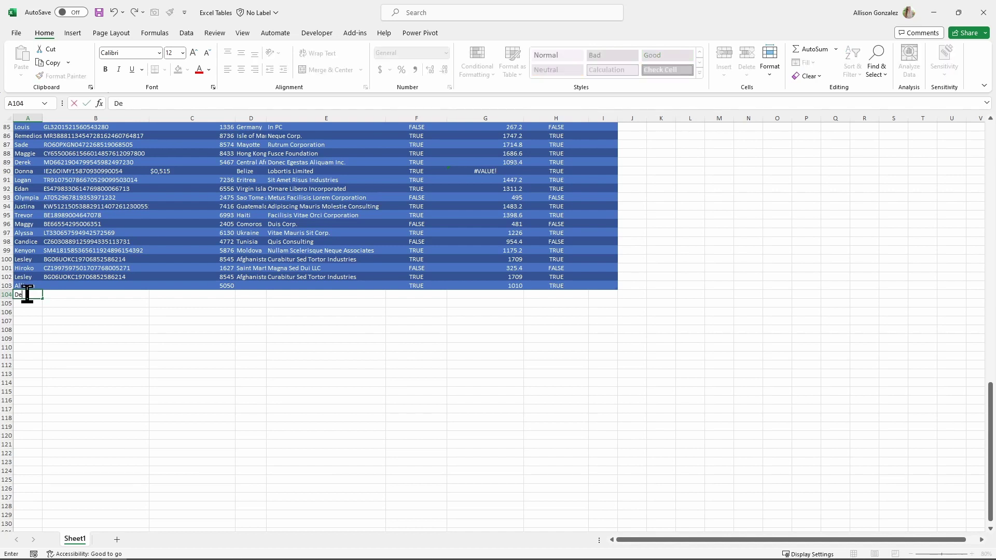
text(vin)
key(Tab)
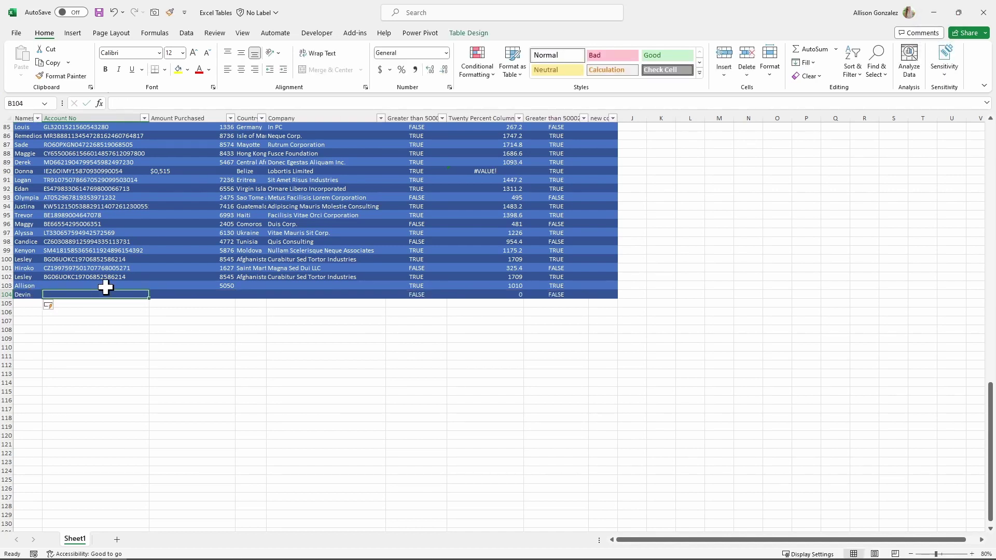
key(Tab)
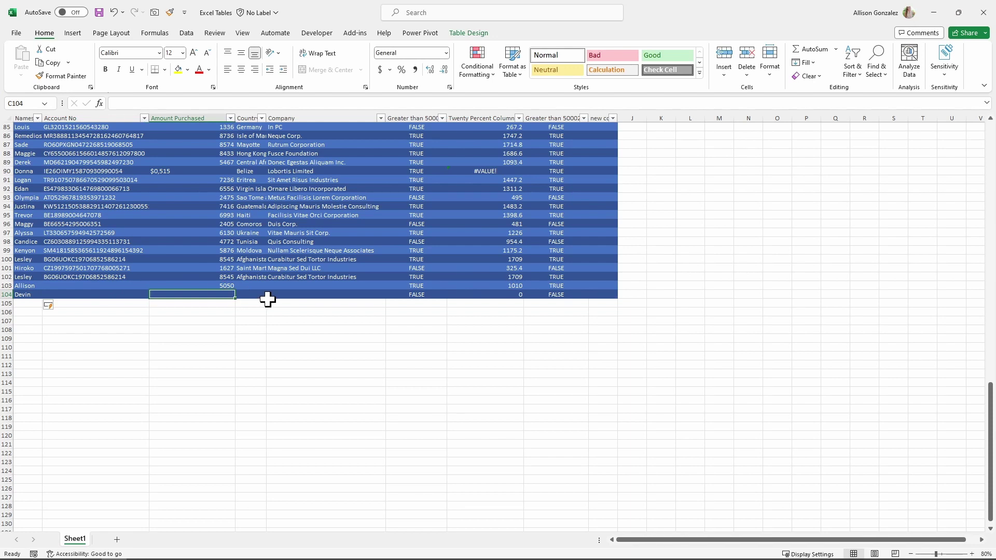
text(6000)
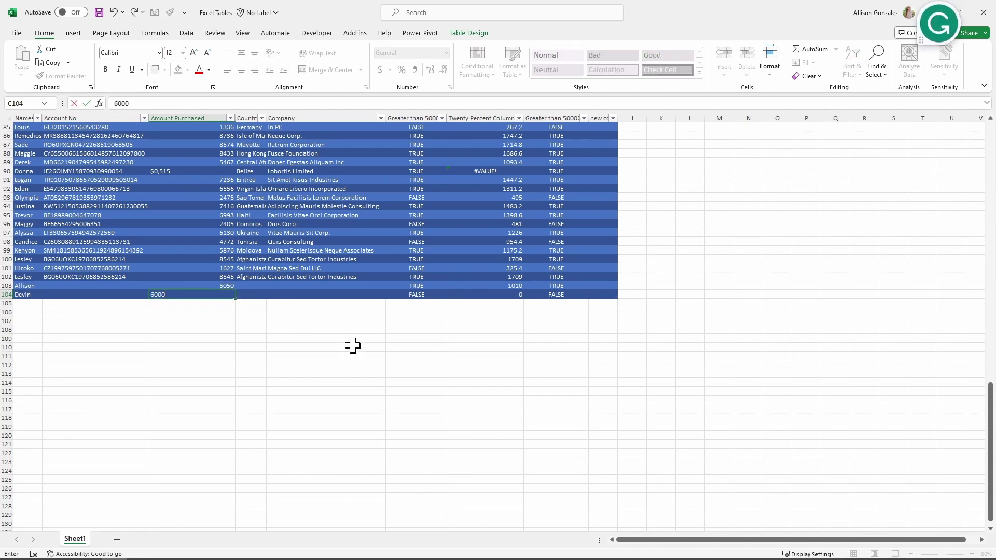
key(ctrl+Return)
key(Return)
Step: Check that the N23 SUM total now reads 552895, then select a cell inside the table
scroll(644, 438, up, 20)
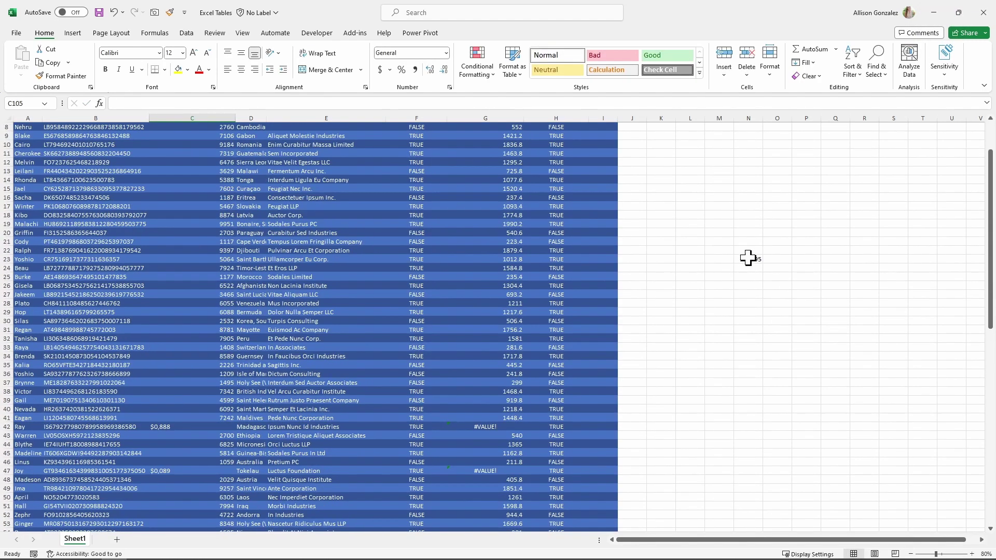
click(760, 261)
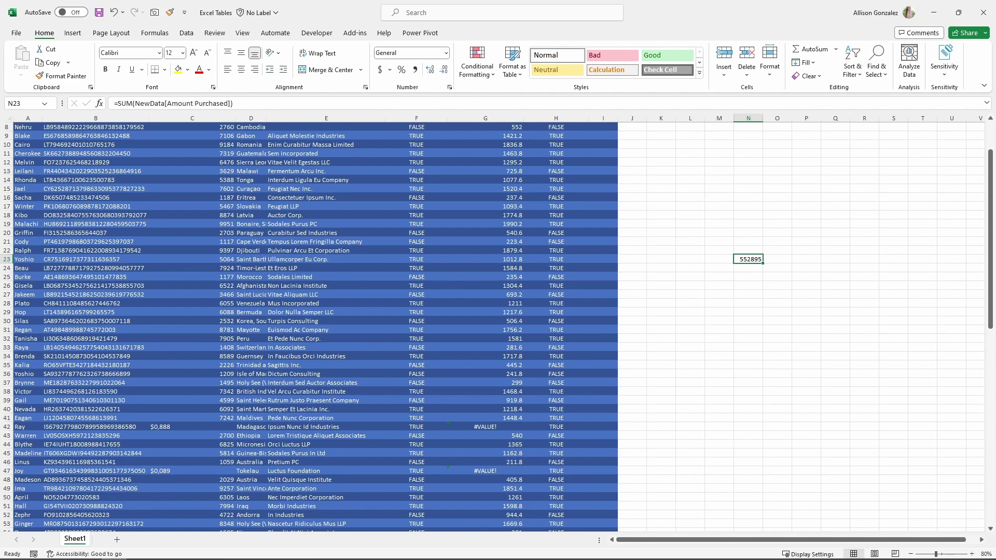
click(172, 258)
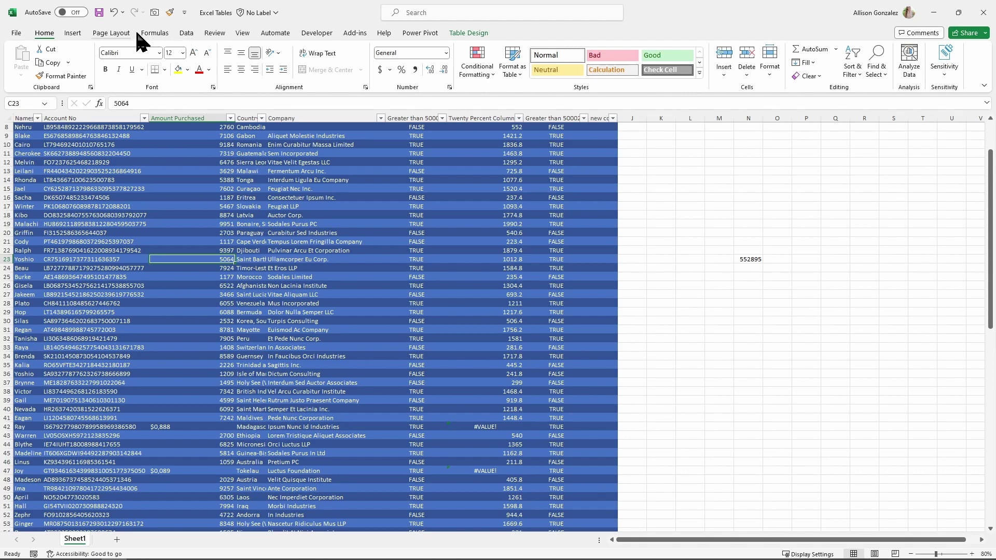
Step: Show the Insert ribbon options, recheck the N23 total, and select the new column's first data cell
click(73, 33)
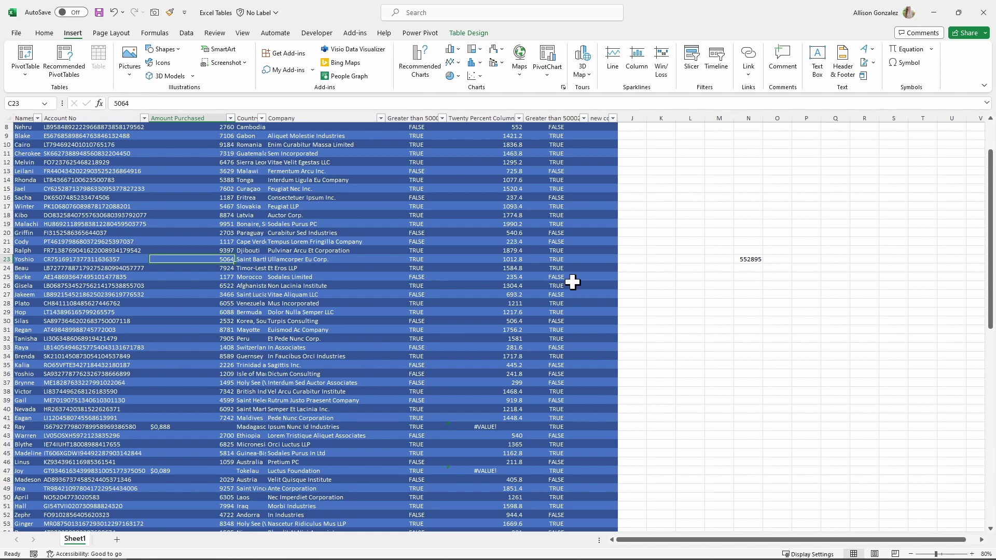
click(752, 259)
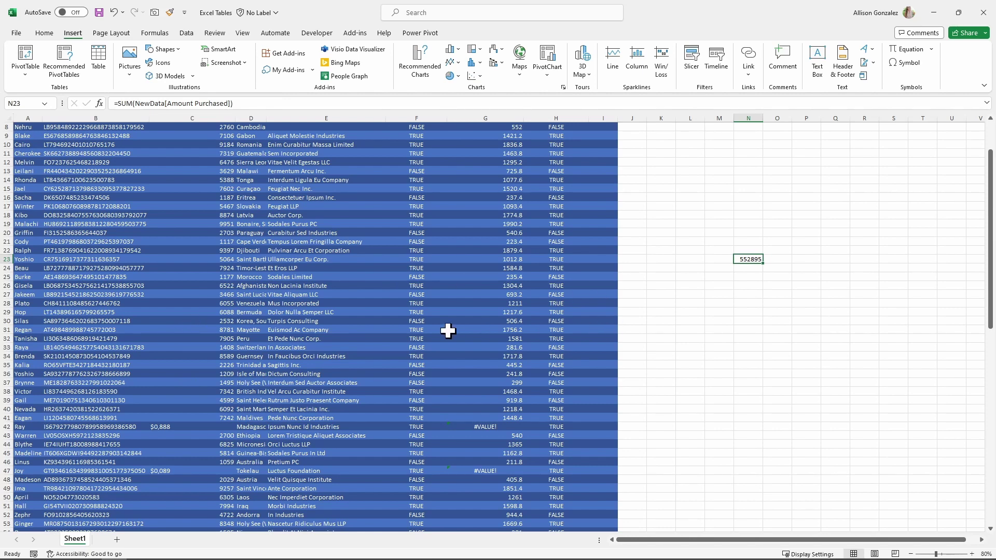
scroll(449, 340, up, 3)
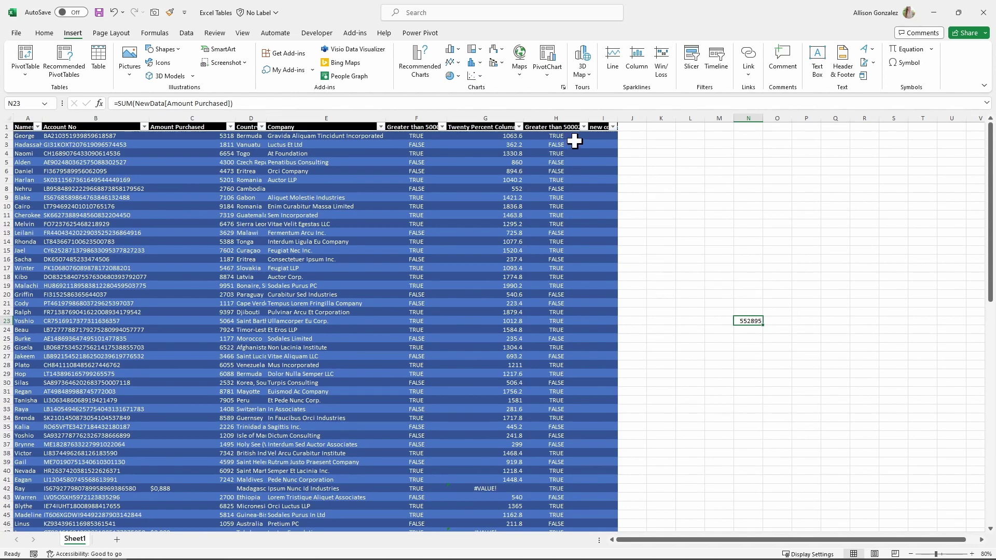
click(596, 136)
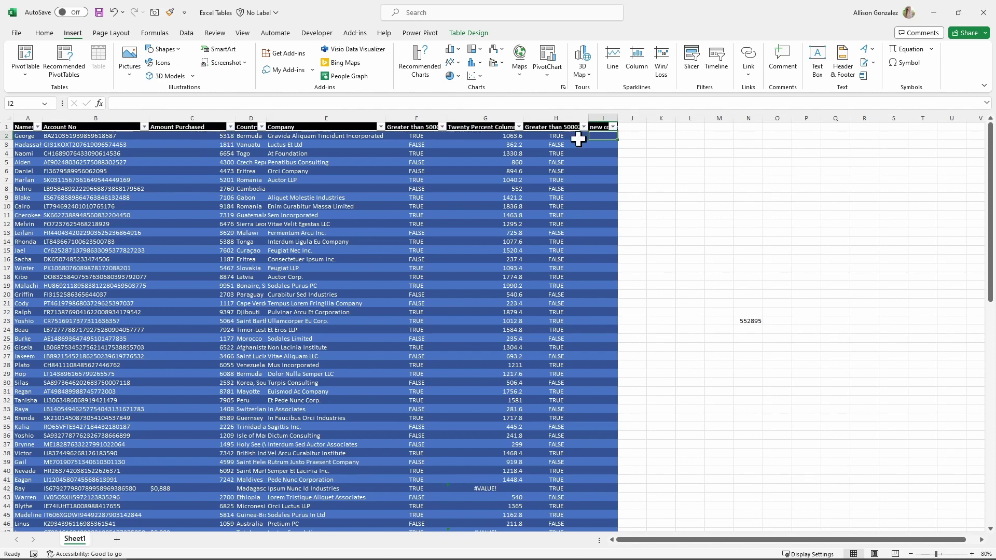
Step: Enter =[@[Amount Purchased]]*.5 in I2 so every row shows half its Amount Purchased
click(130, 103)
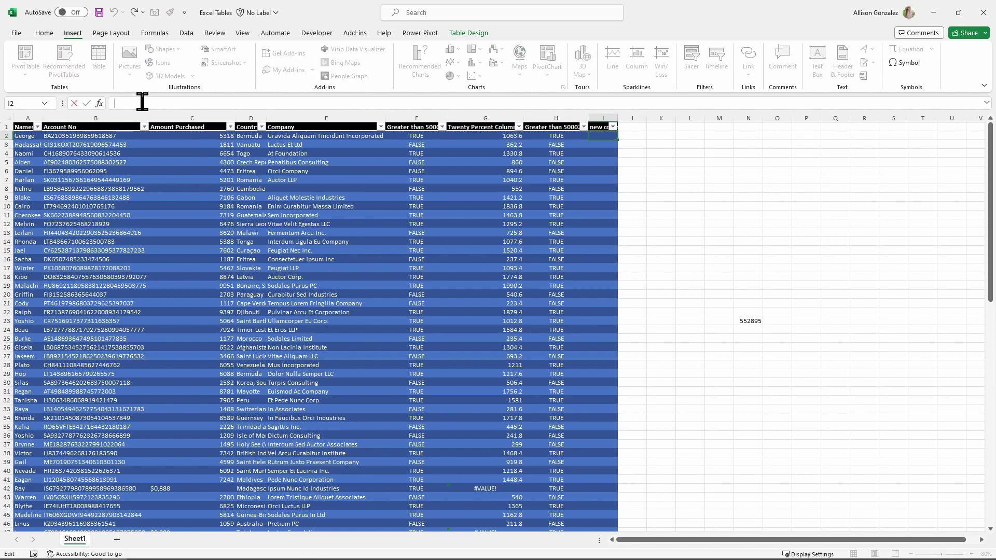
text(=)
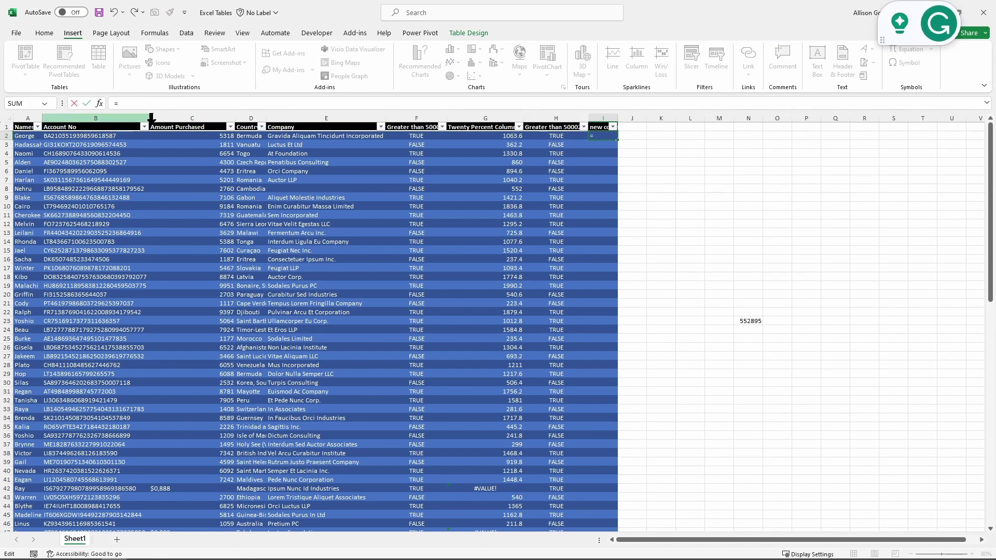
click(220, 136)
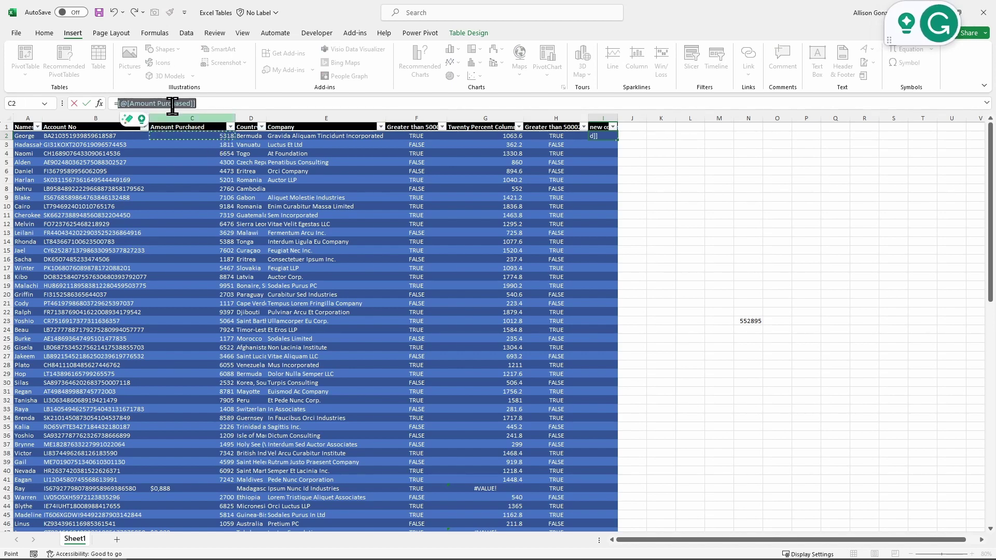
click(214, 102)
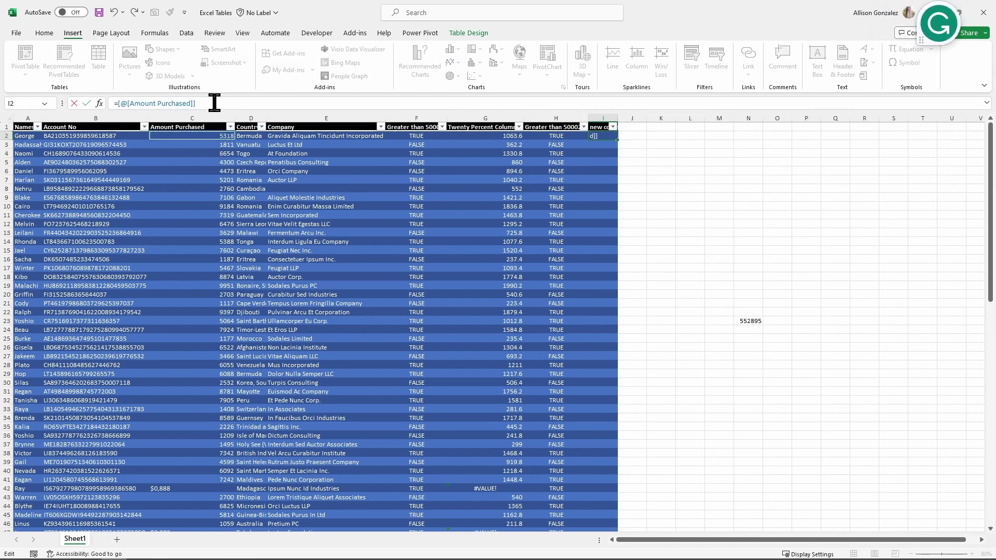
text(*.5)
key(Return)
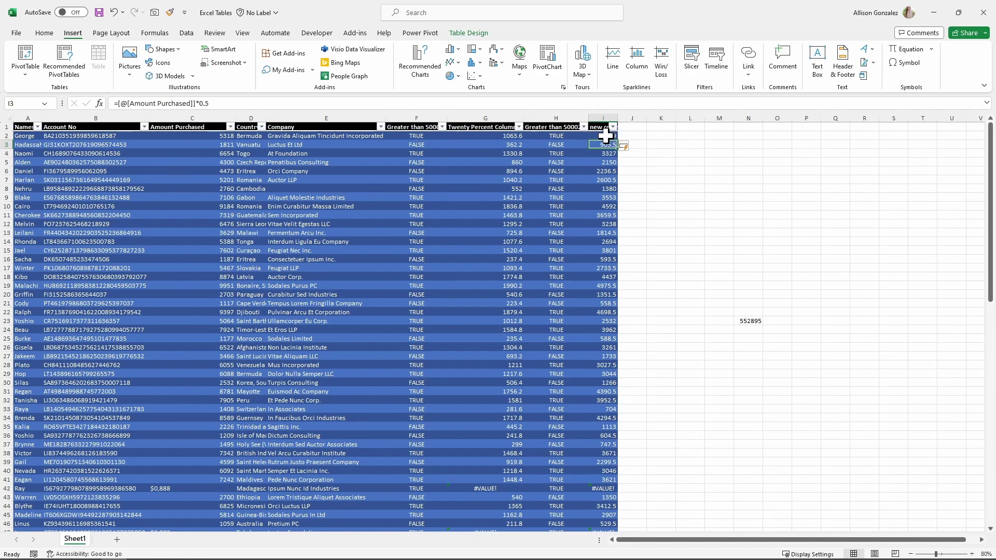
scroll(601, 264, down, 20)
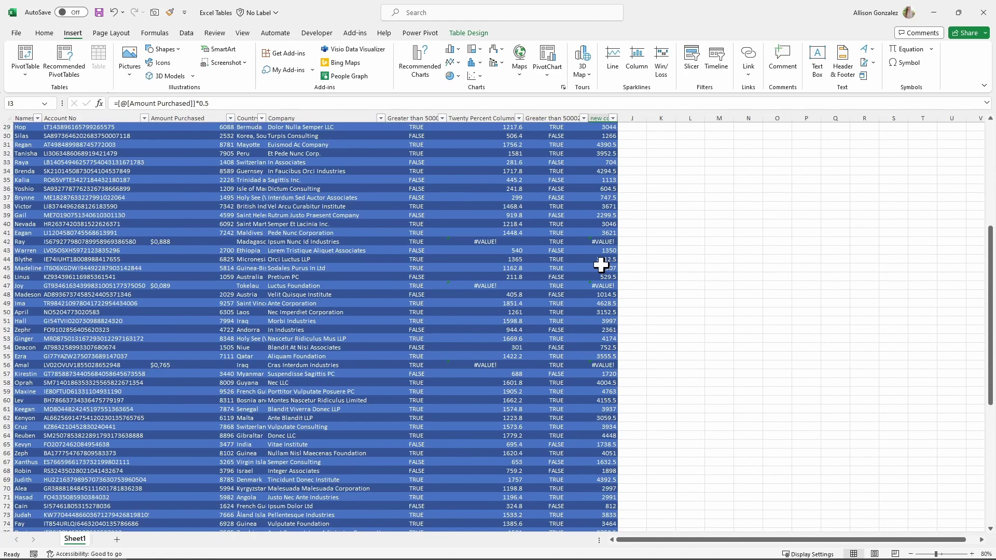
scroll(599, 264, up, 20)
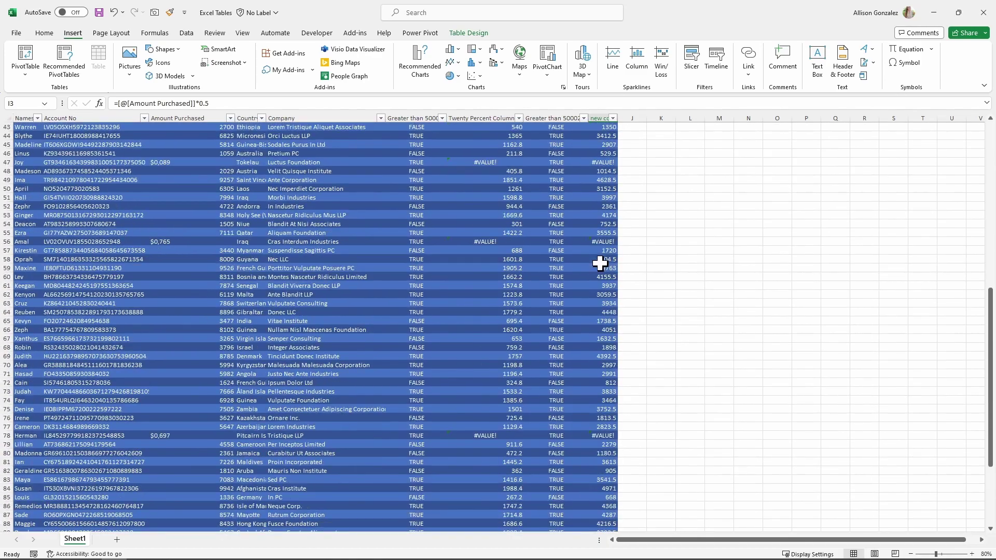